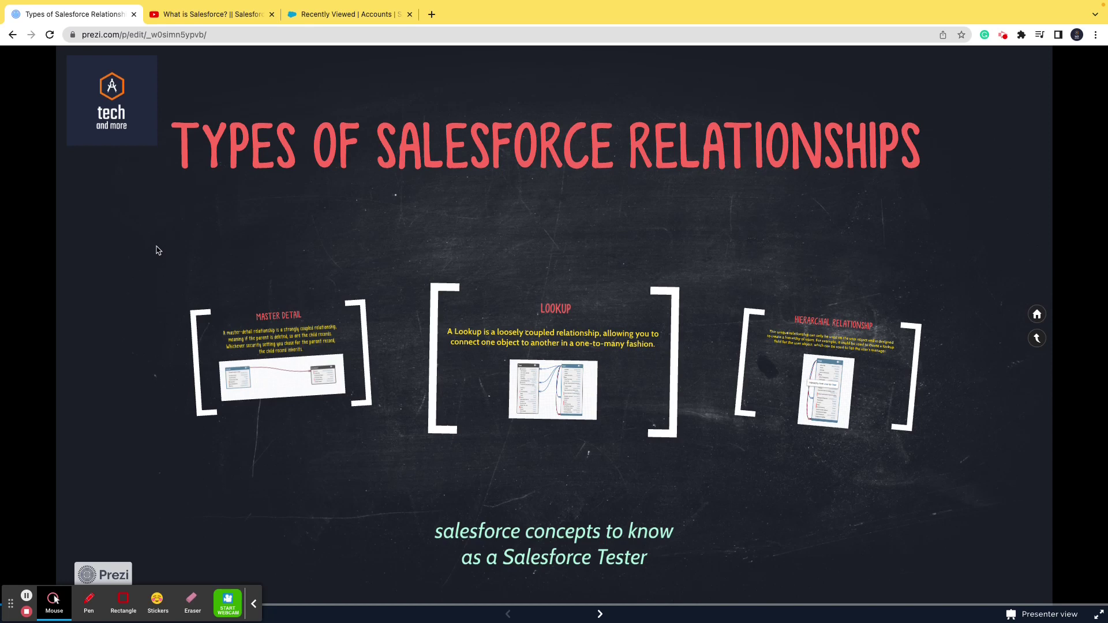
# Advance the presentation to the Master Detail slide and switch to Salesforce to open Setup in a separate browser tab.
pyautogui.press('Right')
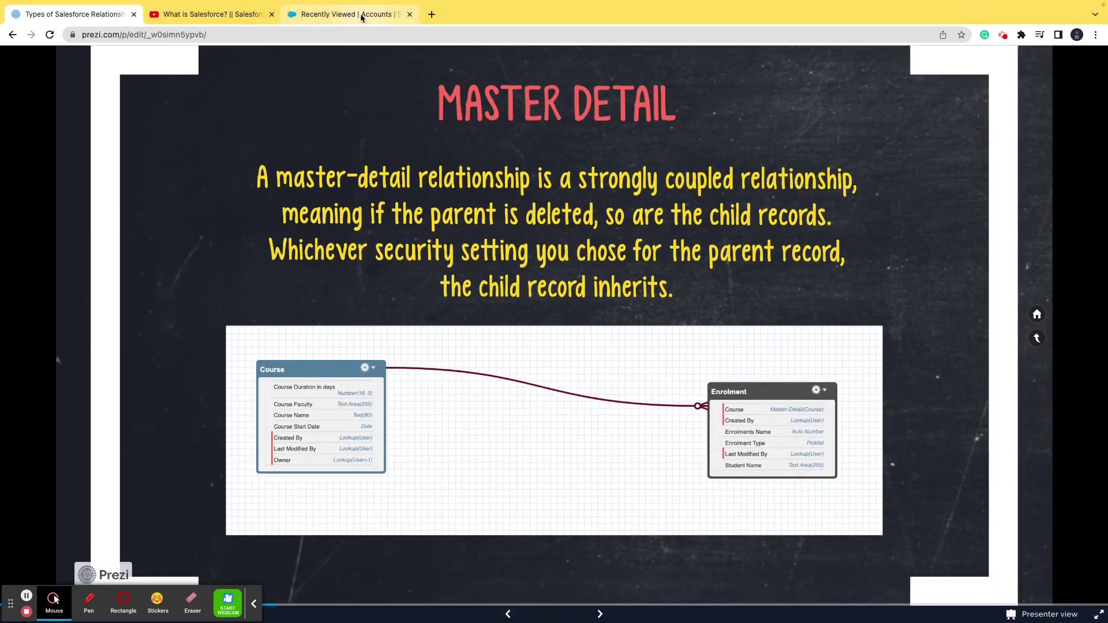
pyautogui.click(363, 14)
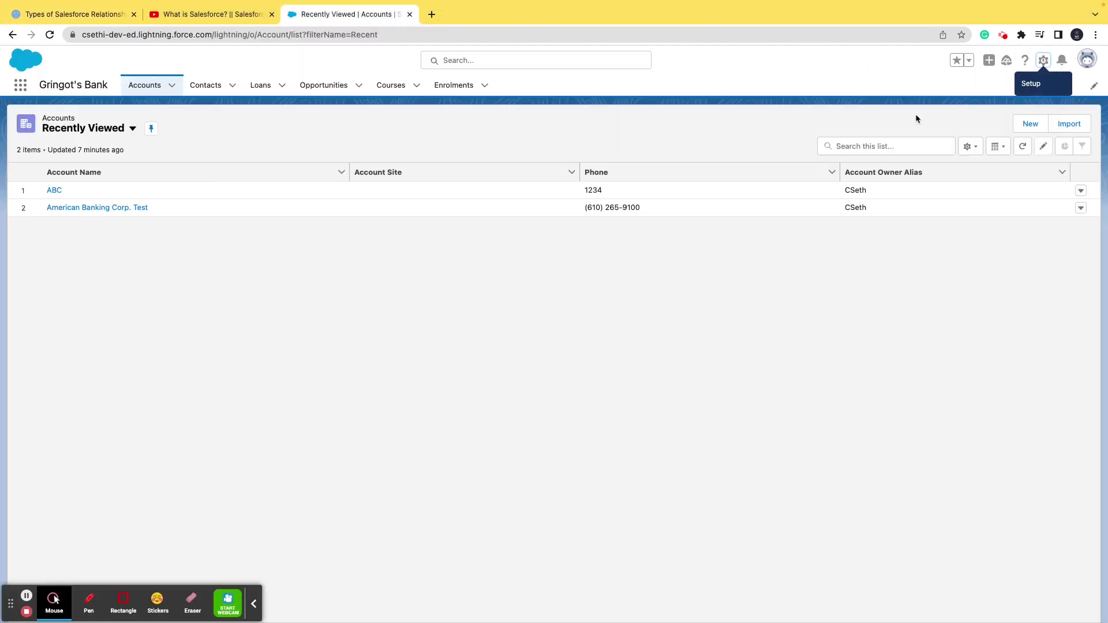
pyautogui.click(1043, 60)
pyautogui.click(992, 94)
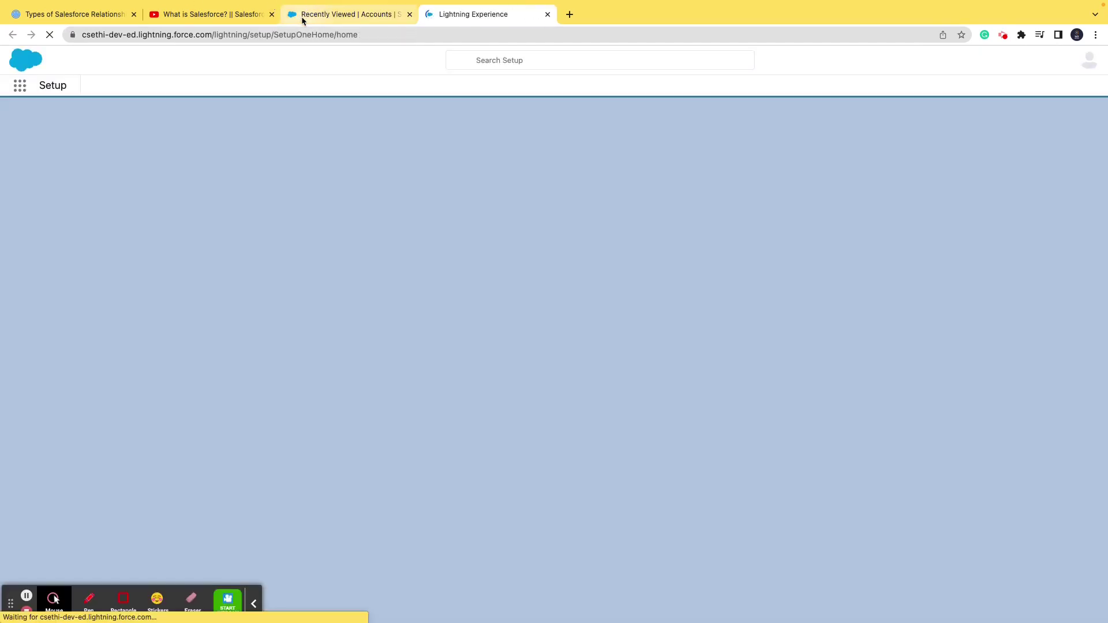
# View the Salesforce concepts playlist on YouTube and return to the Gringot's Bank accounts list.
pyautogui.click(301, 16)
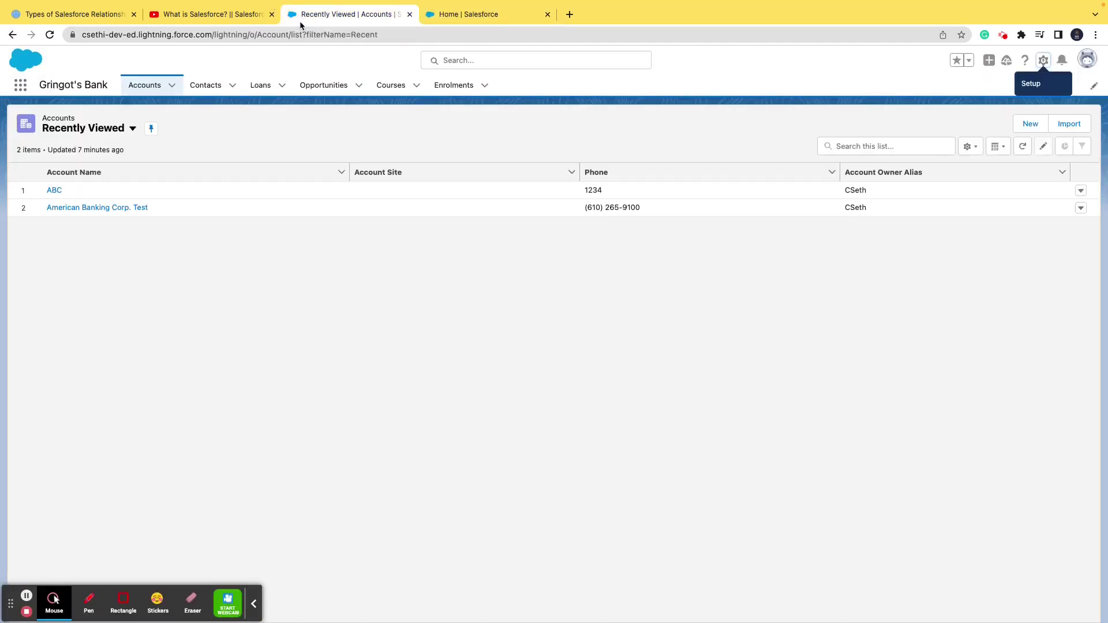
pyautogui.click(240, 20)
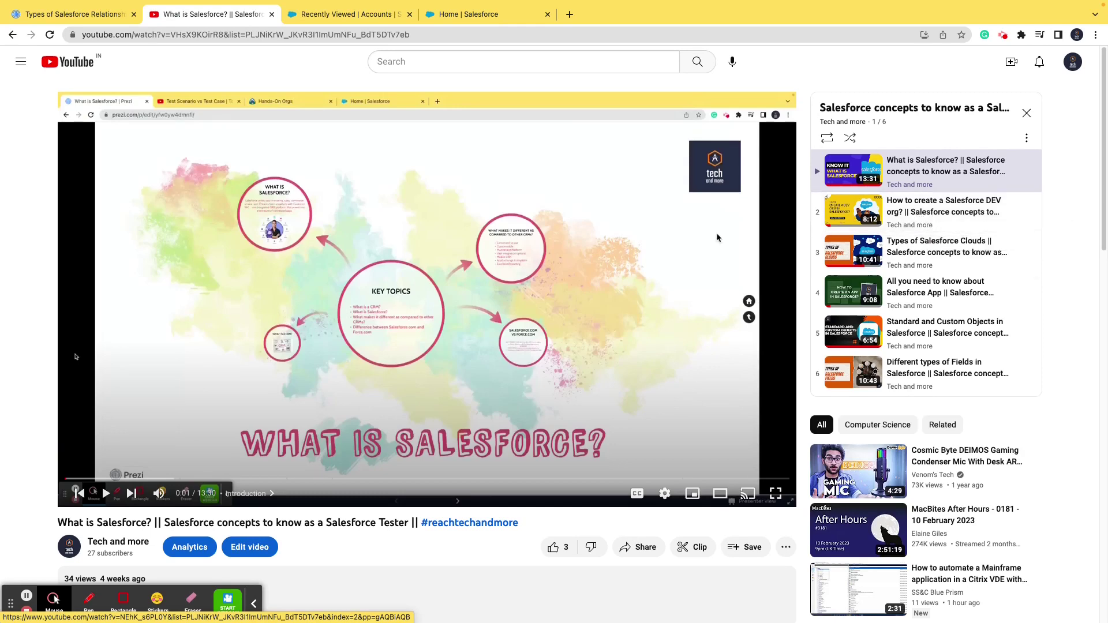
pyautogui.click(462, 13)
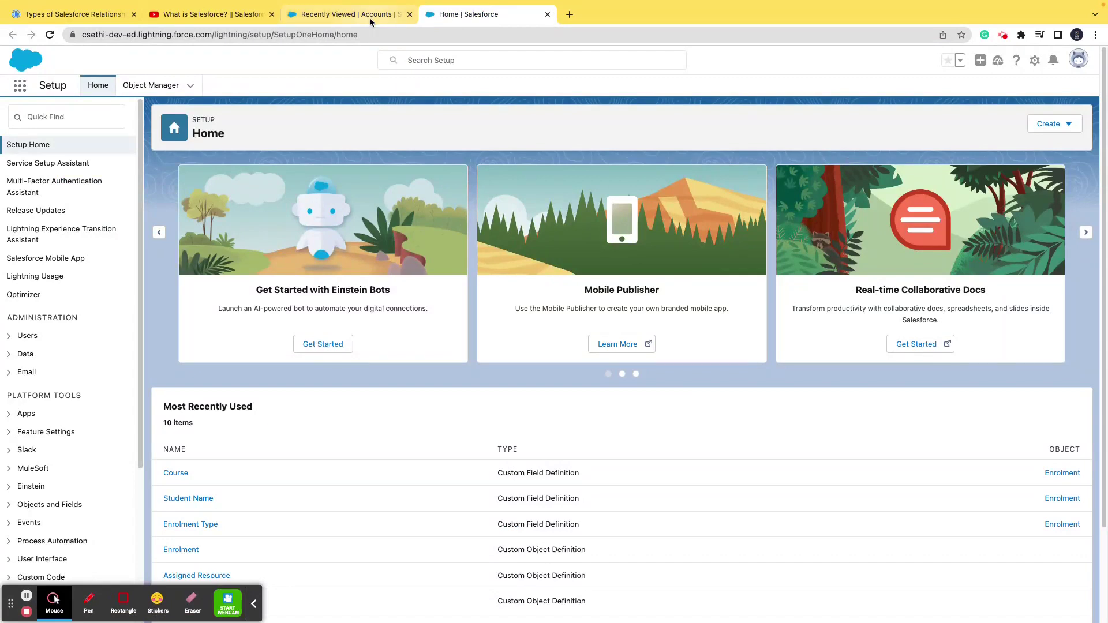
pyautogui.click(371, 17)
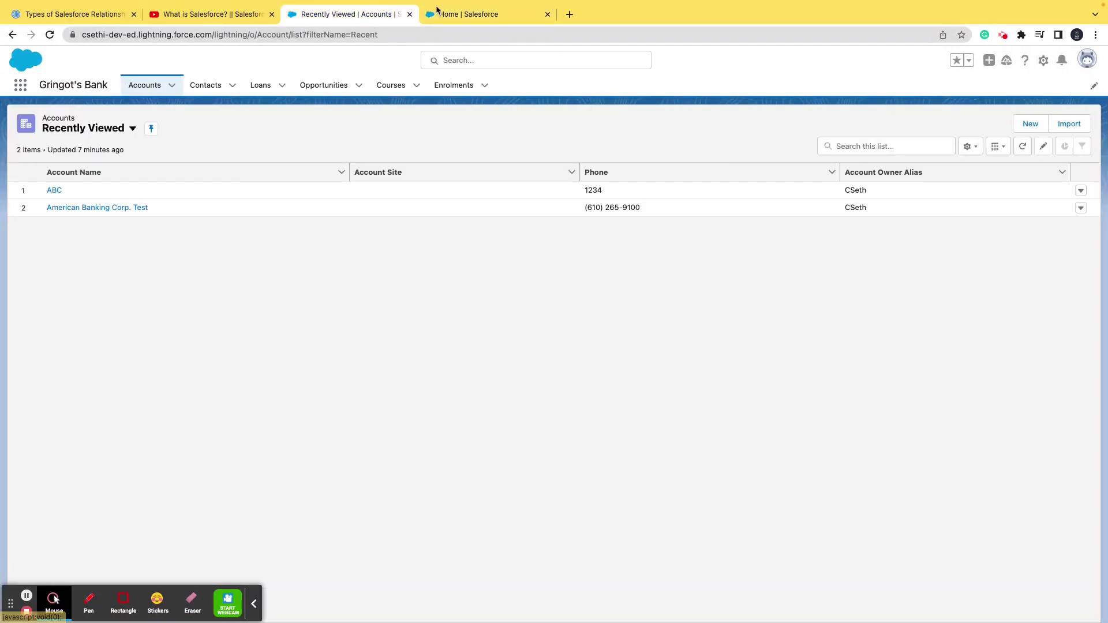
# Open the Object Manager in Salesforce Setup.
pyautogui.click(466, 16)
pyautogui.click(159, 85)
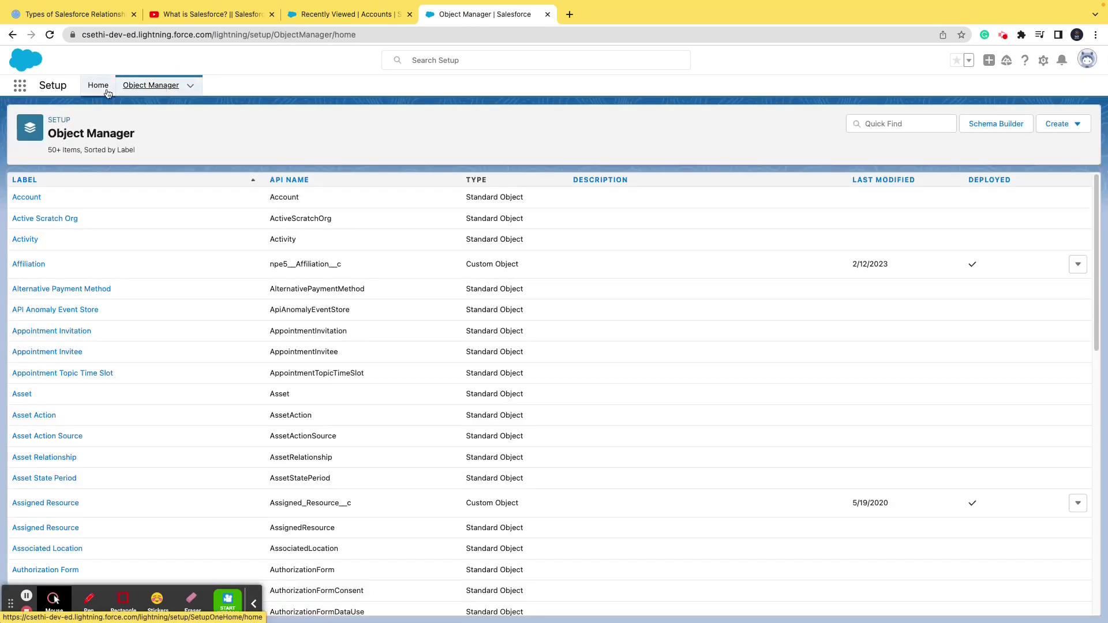
pyautogui.click(99, 86)
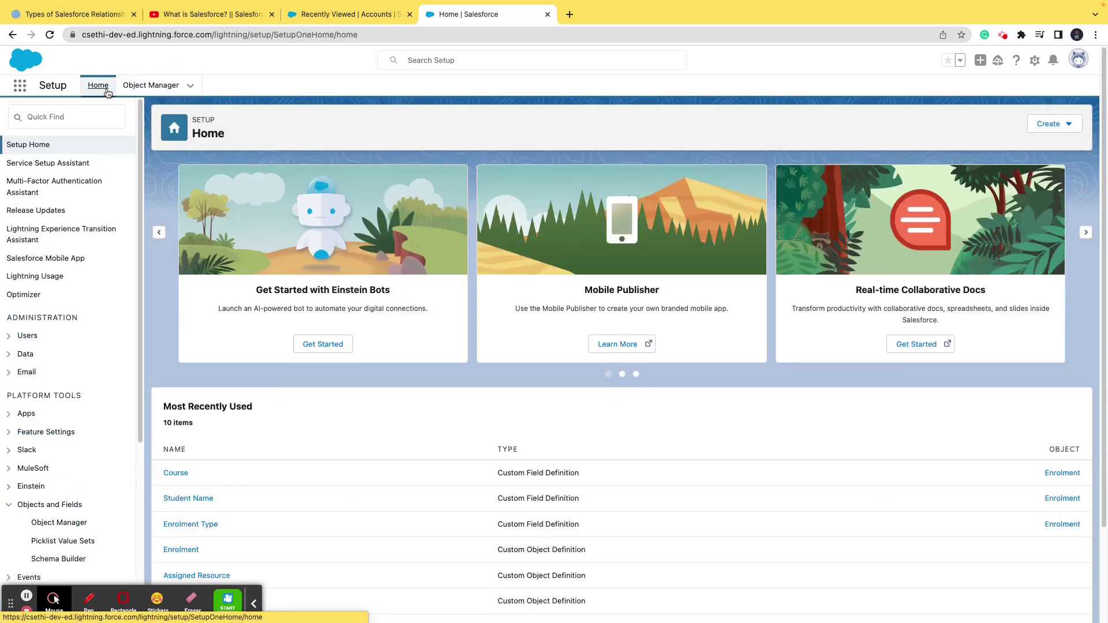
pyautogui.click(166, 94)
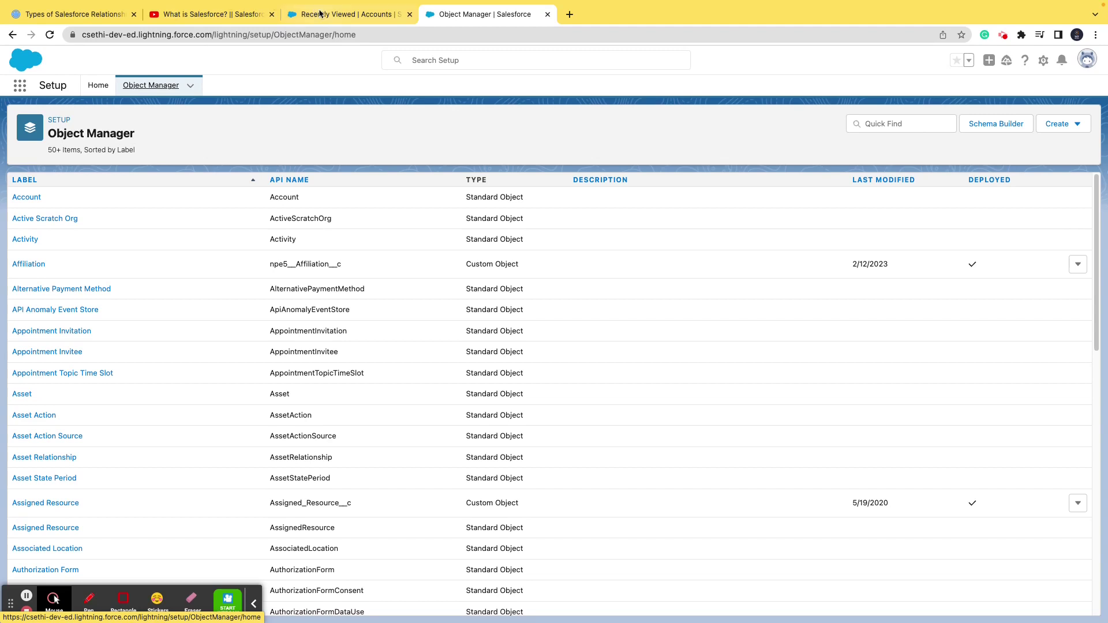
# Show all Enrolments in the Gringot's Bank app and open the enrolment record C-0000.
pyautogui.click(340, 16)
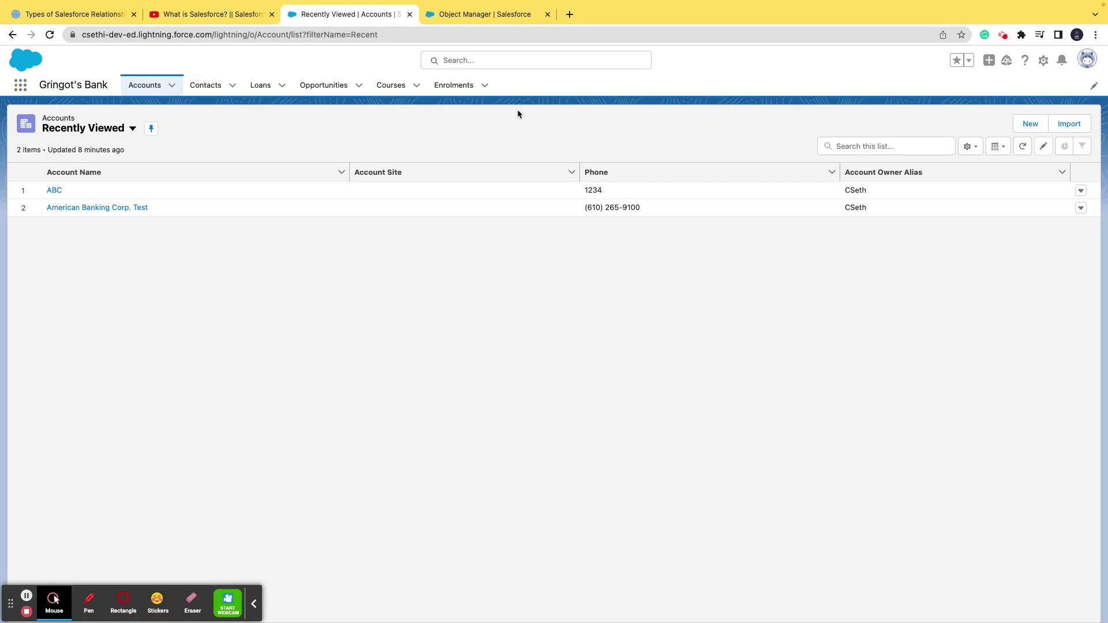
pyautogui.click(454, 88)
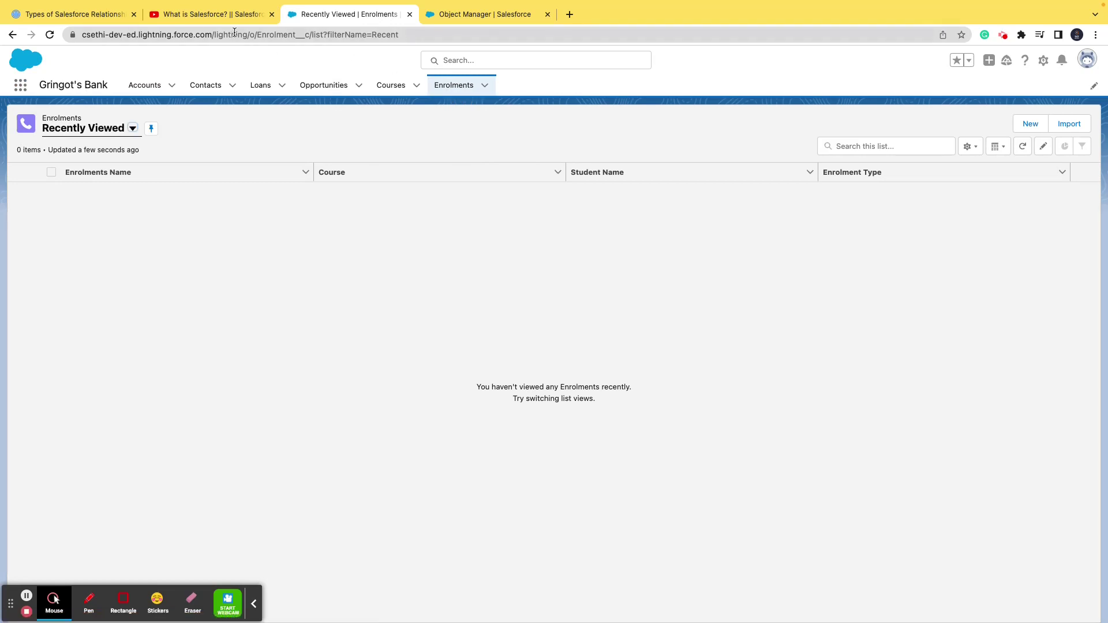
pyautogui.click(254, 18)
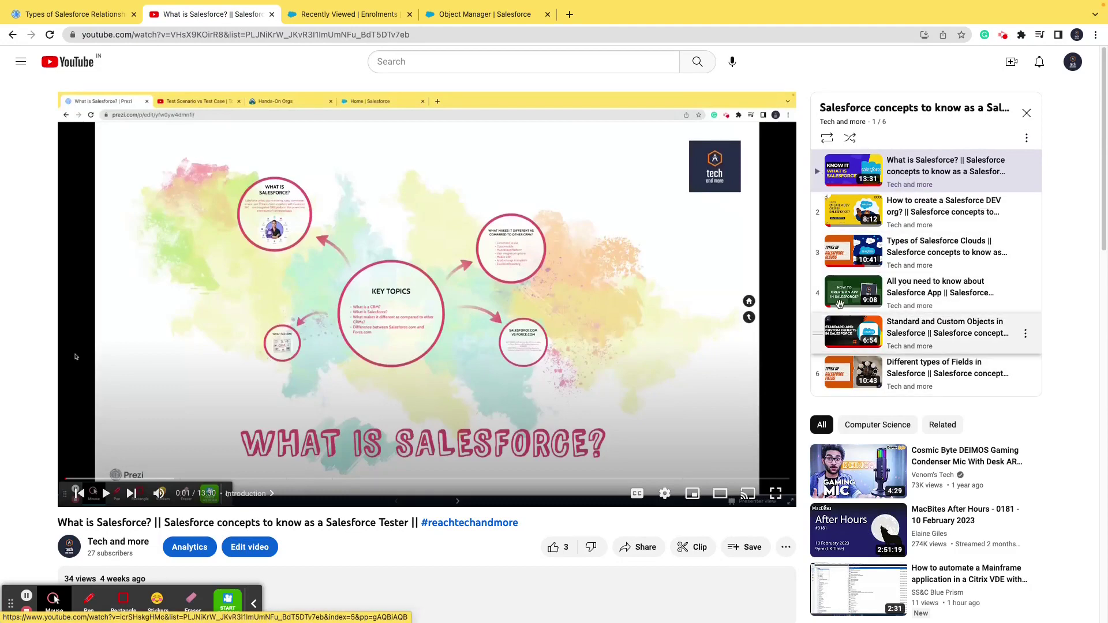
pyautogui.click(398, 16)
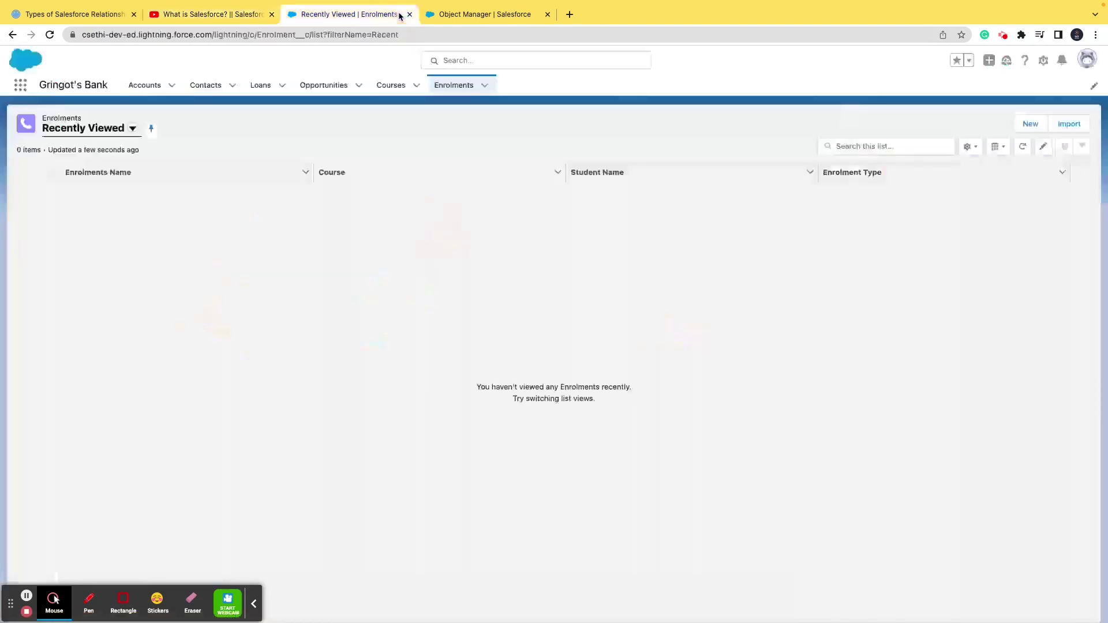
pyautogui.click(120, 128)
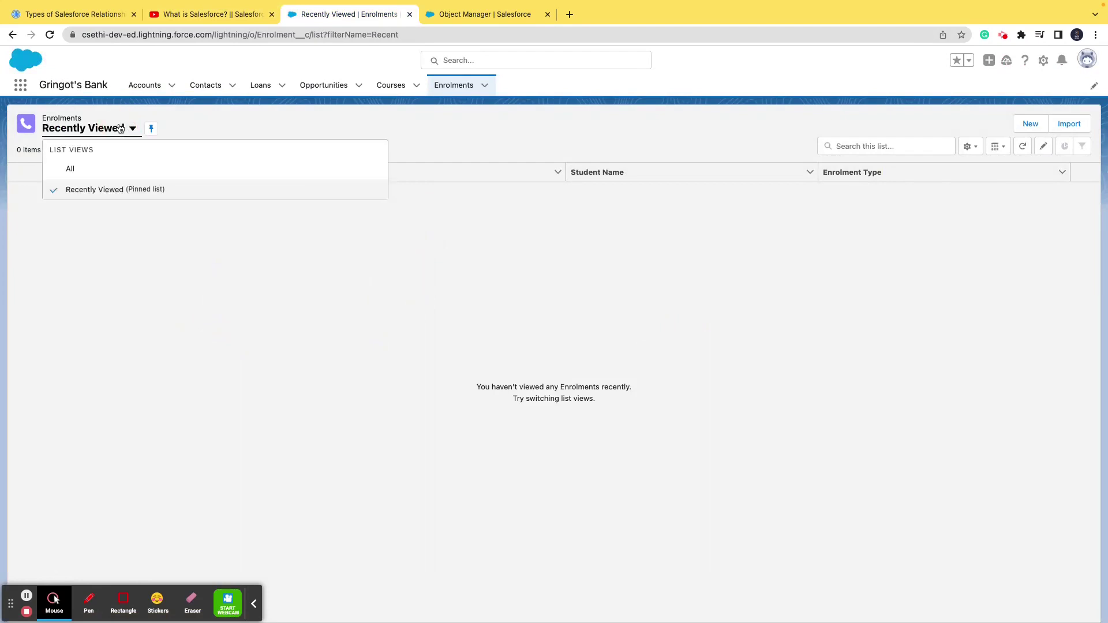
pyautogui.click(99, 168)
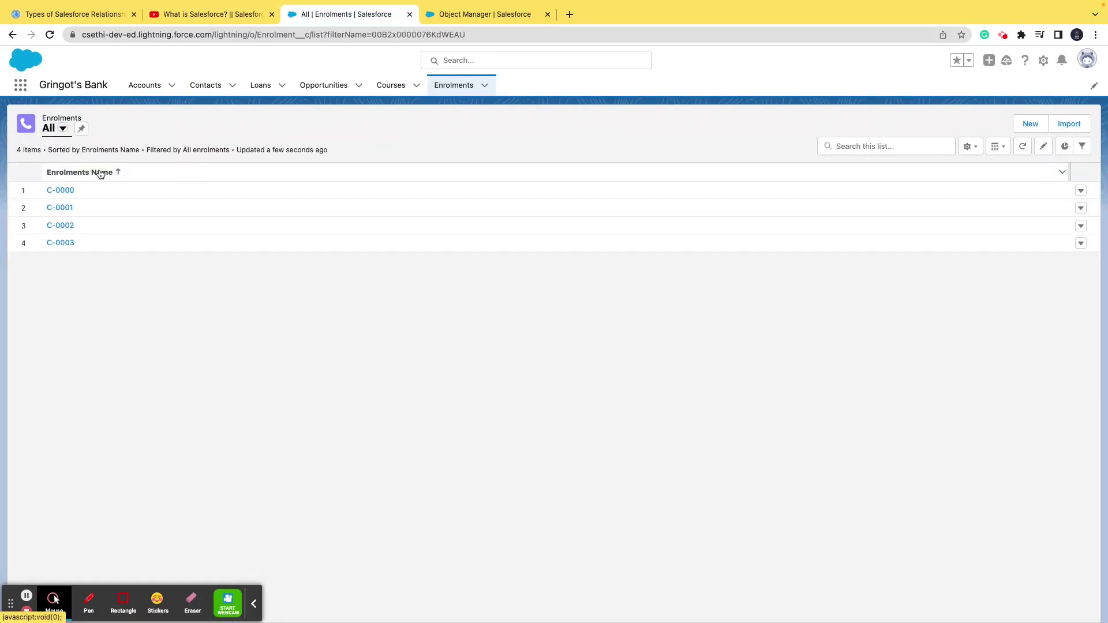
pyautogui.click(50, 190)
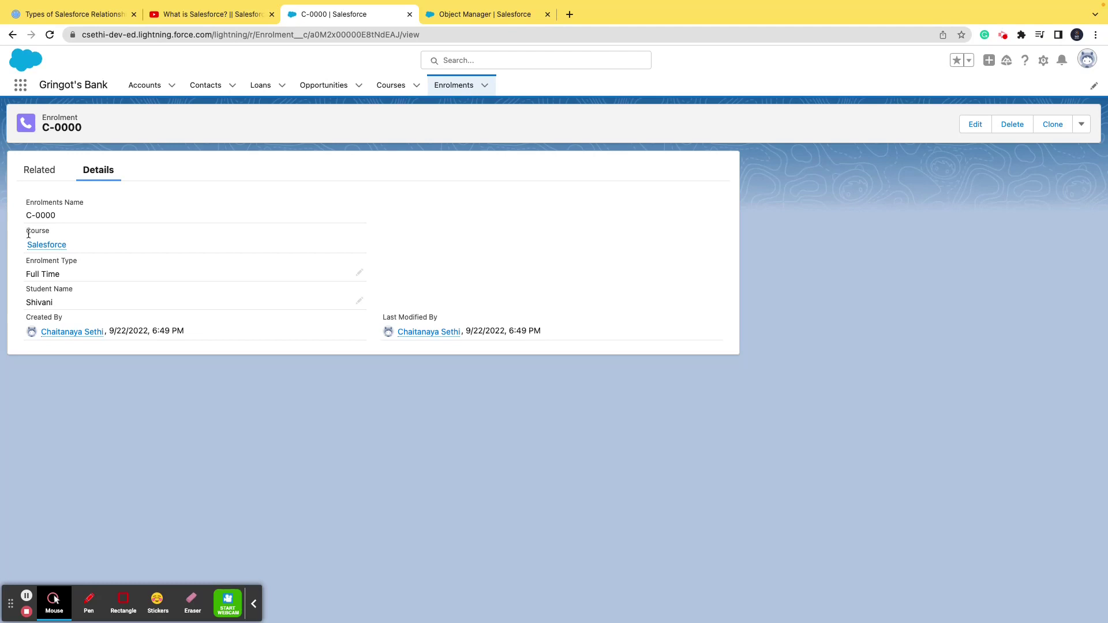
# Find the Enrolment object in Setup with "enrol", open its Fields & Relationships and highlight the Course field's data type.
pyautogui.click(469, 22)
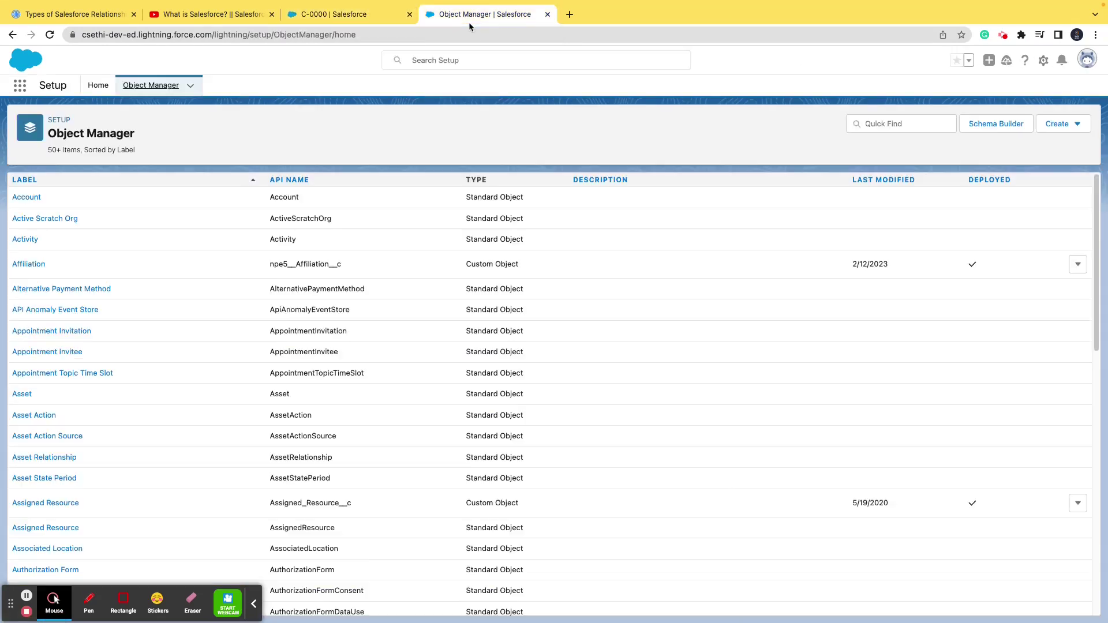
pyautogui.click(931, 118)
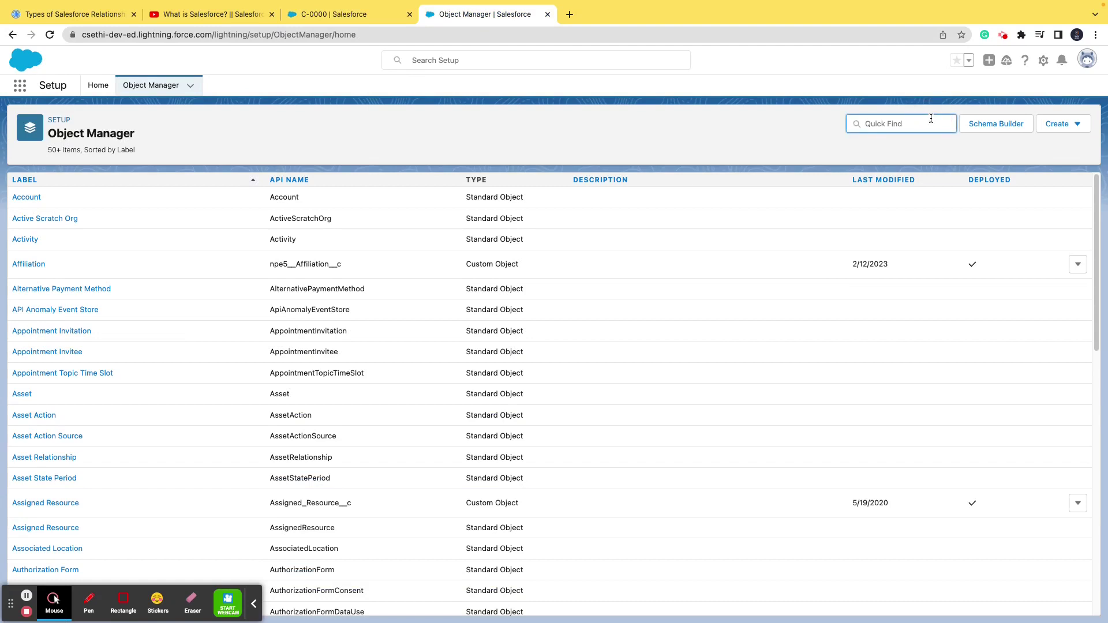
pyautogui.write('enrol')
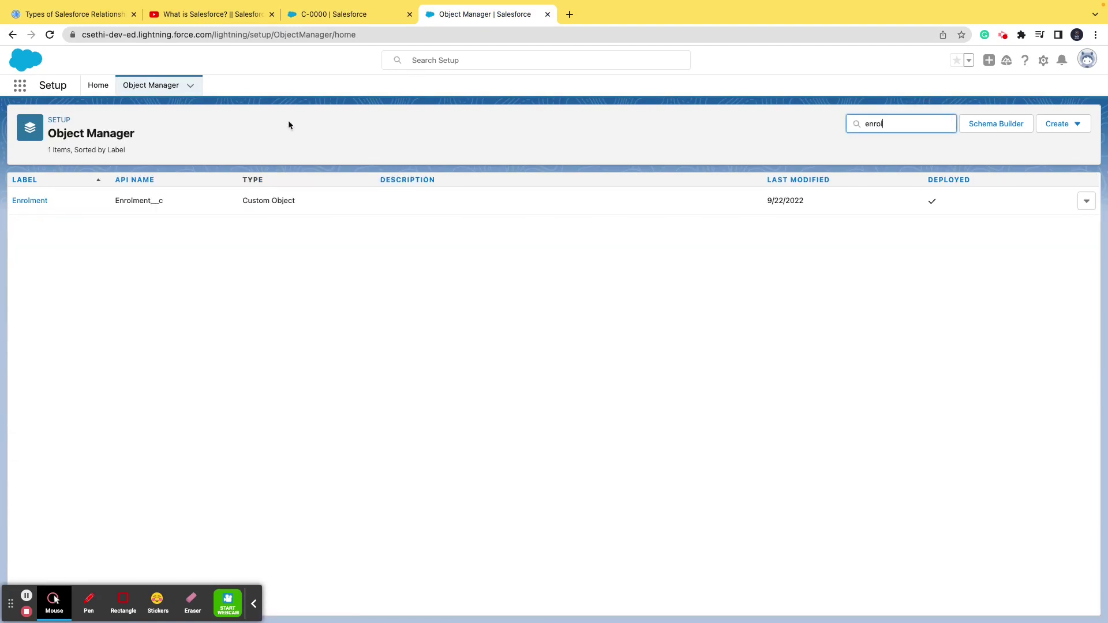
pyautogui.click(36, 201)
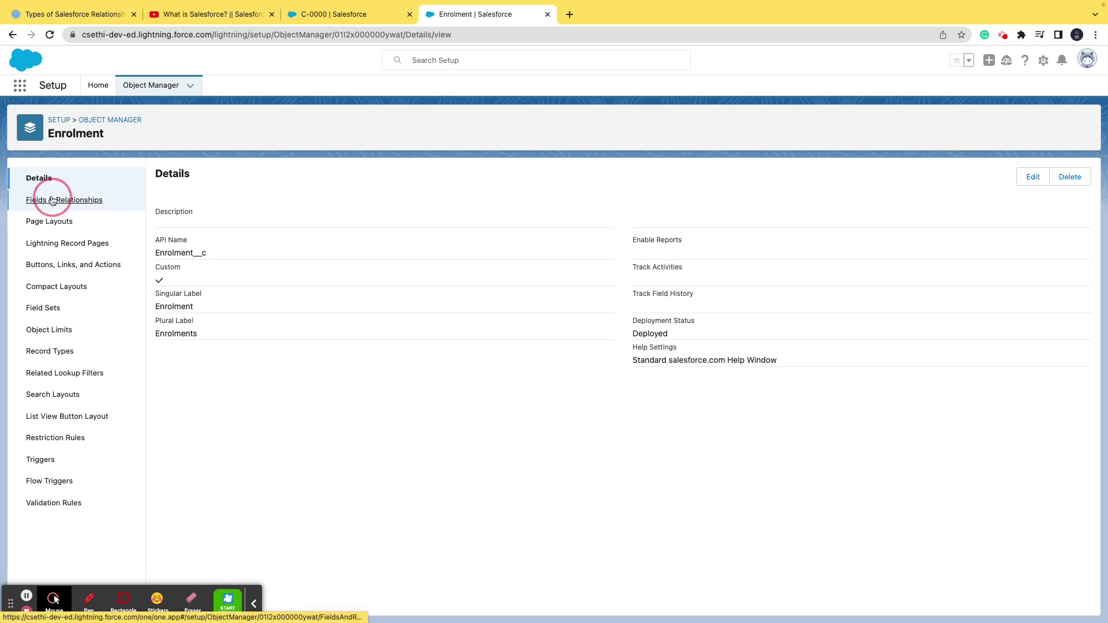
pyautogui.click(51, 200)
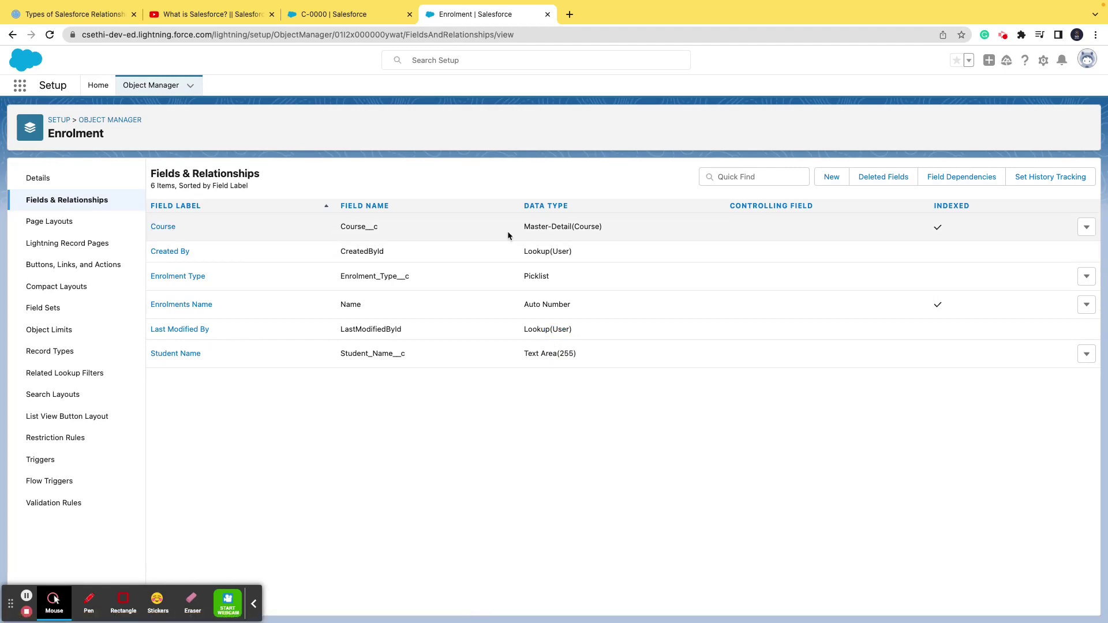
pyautogui.moveTo(528, 229); pyautogui.dragTo(604, 229)
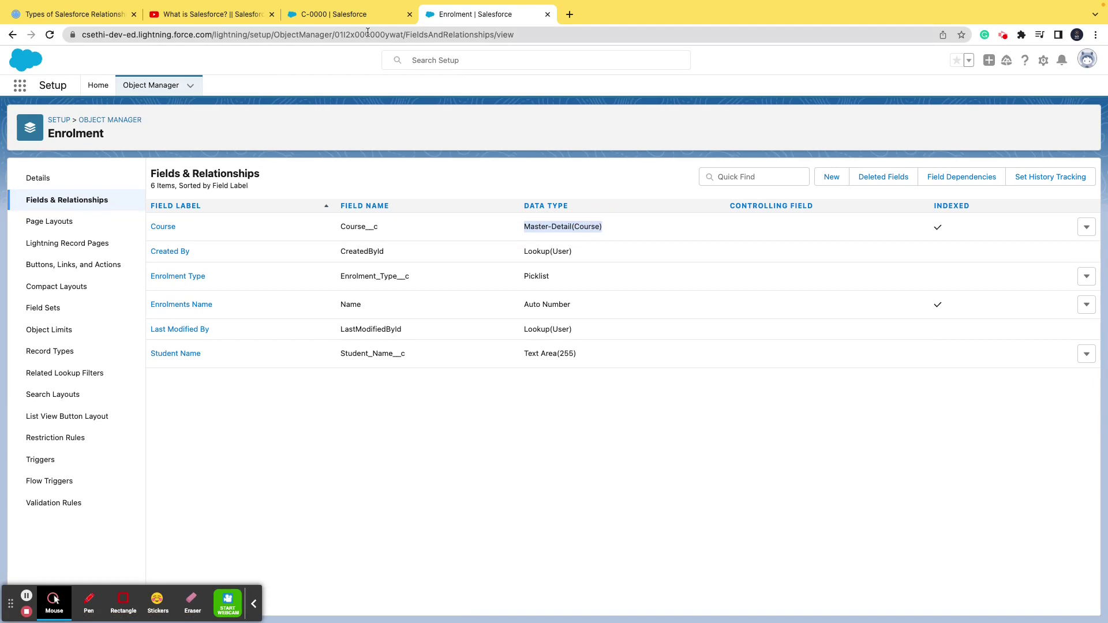
# Compare the Course value on enrolment C-0000 with the Course field definition of the Enrolment object.
pyautogui.click(342, 22)
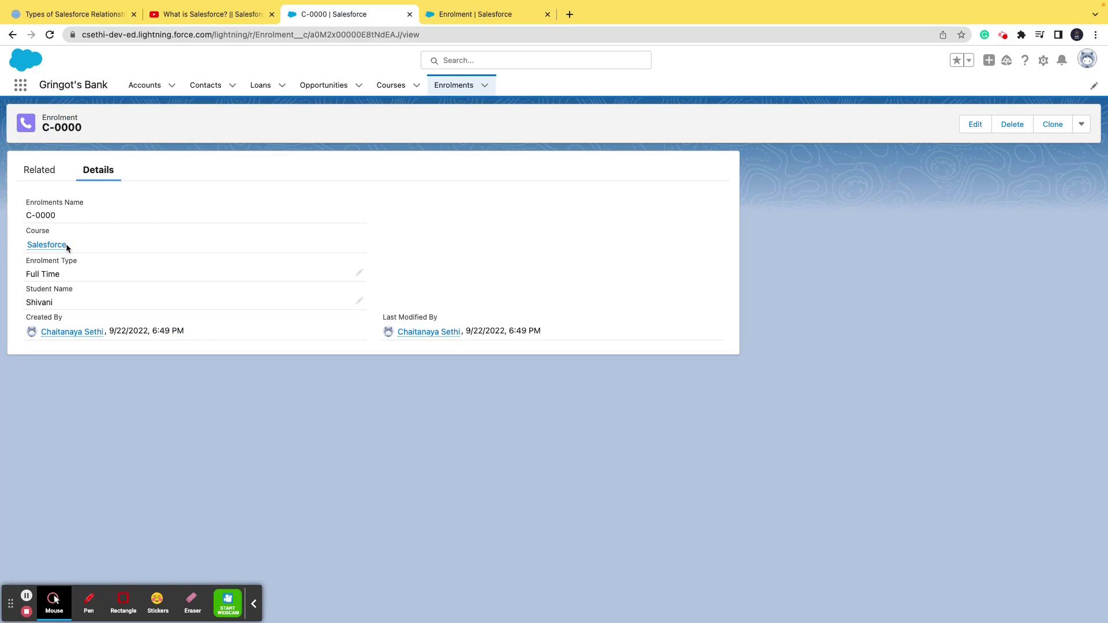
pyautogui.moveTo(64, 247)
pyautogui.click(466, 14)
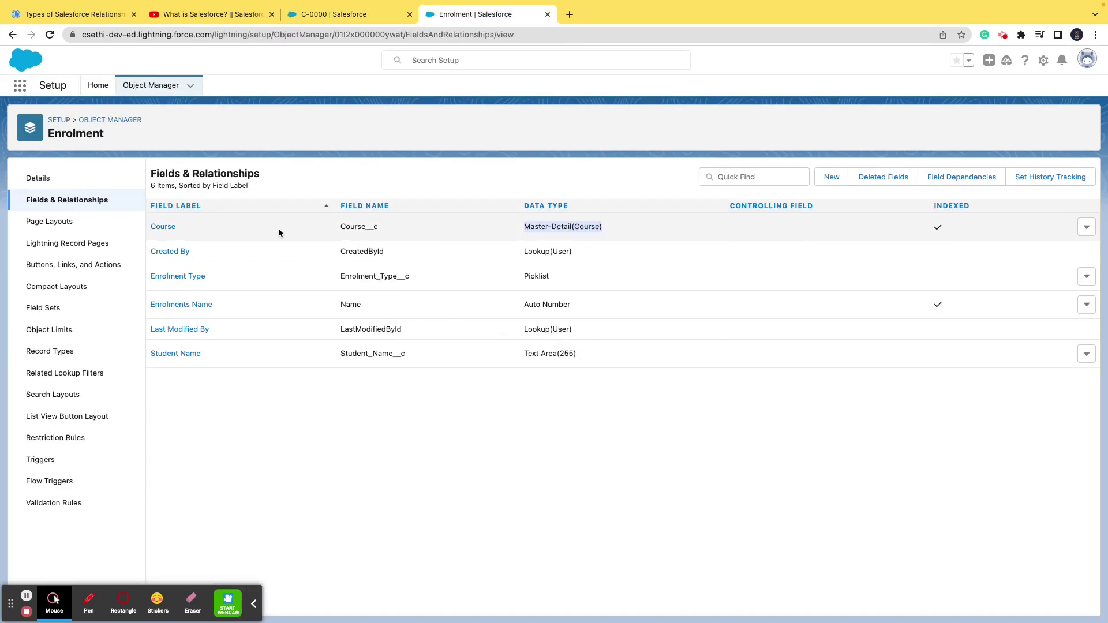
pyautogui.click(341, 14)
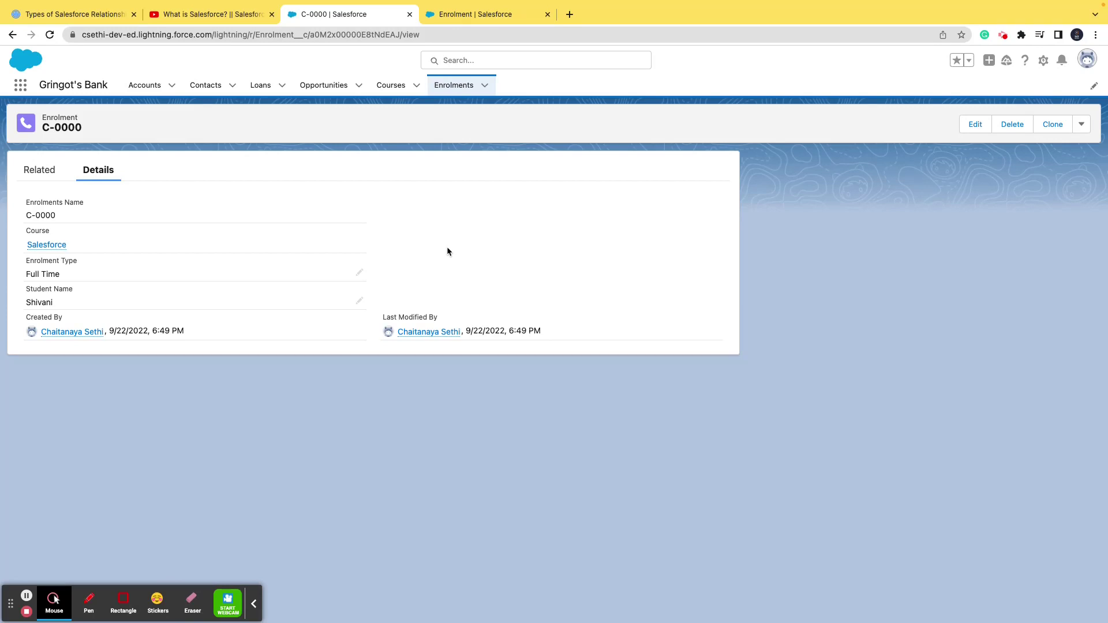
pyautogui.click(468, 16)
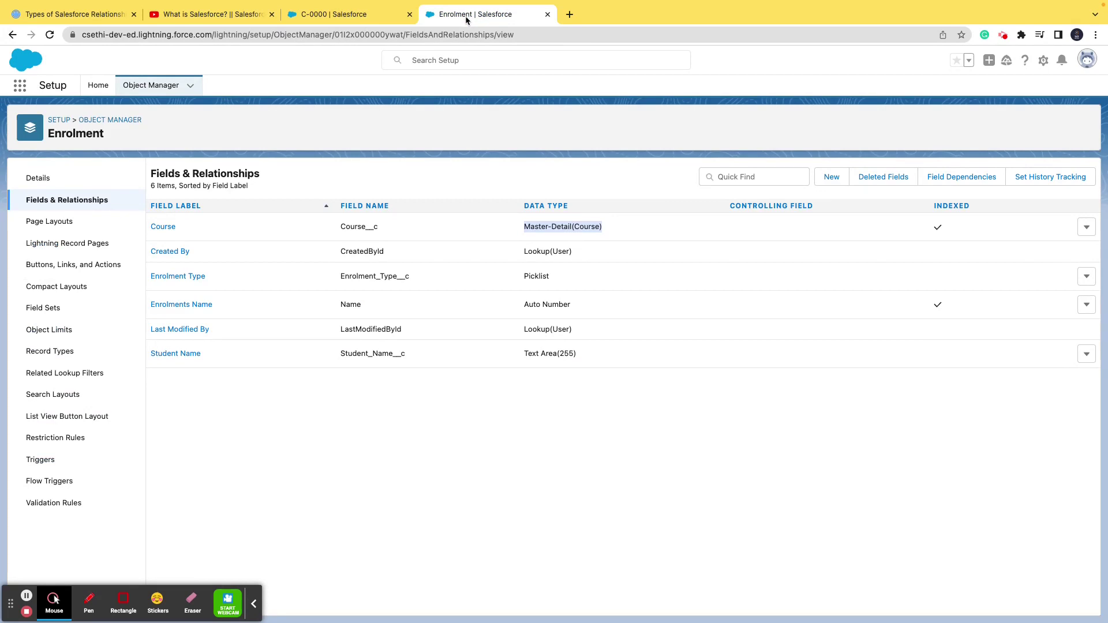
pyautogui.click(375, 22)
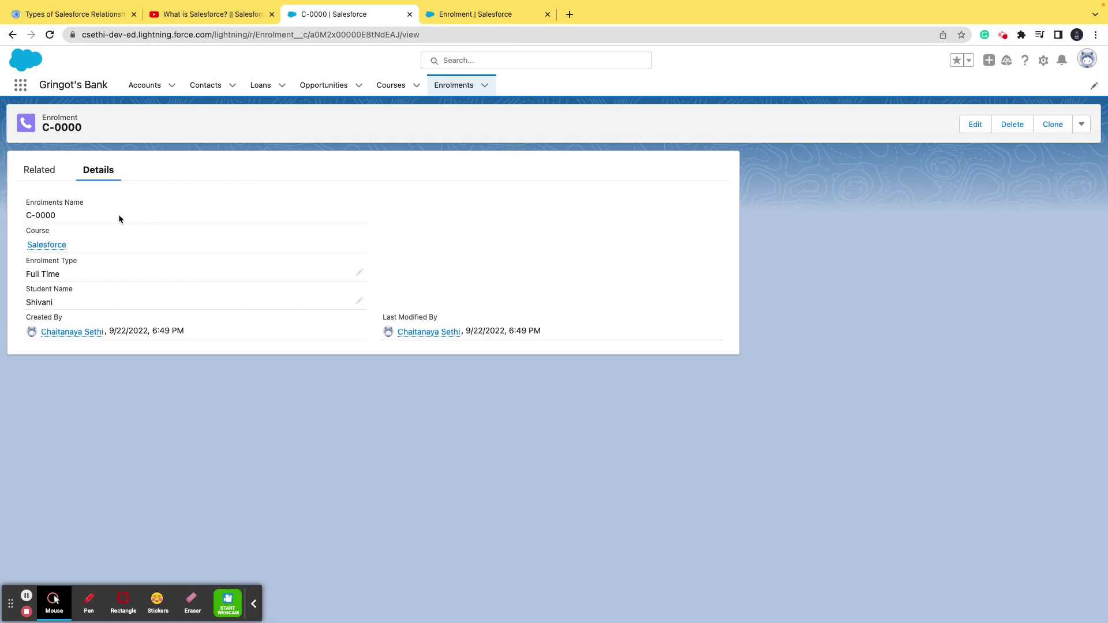
# Open the Salesforce course linked to enrolment C-0000 and view its related enrolments.
pyautogui.click(42, 245)
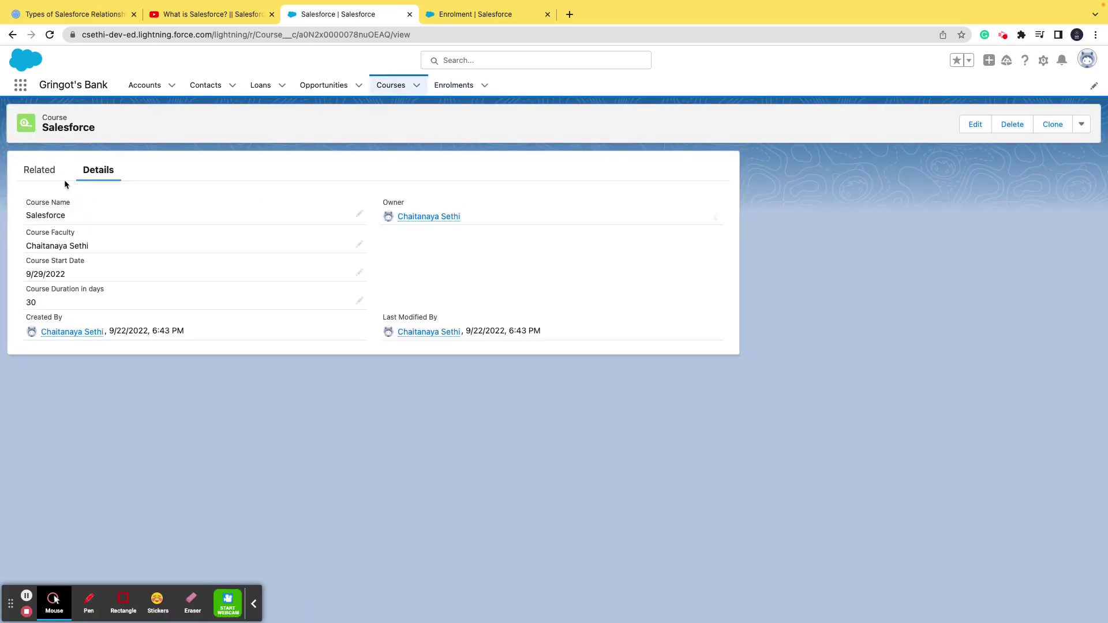
pyautogui.click(40, 169)
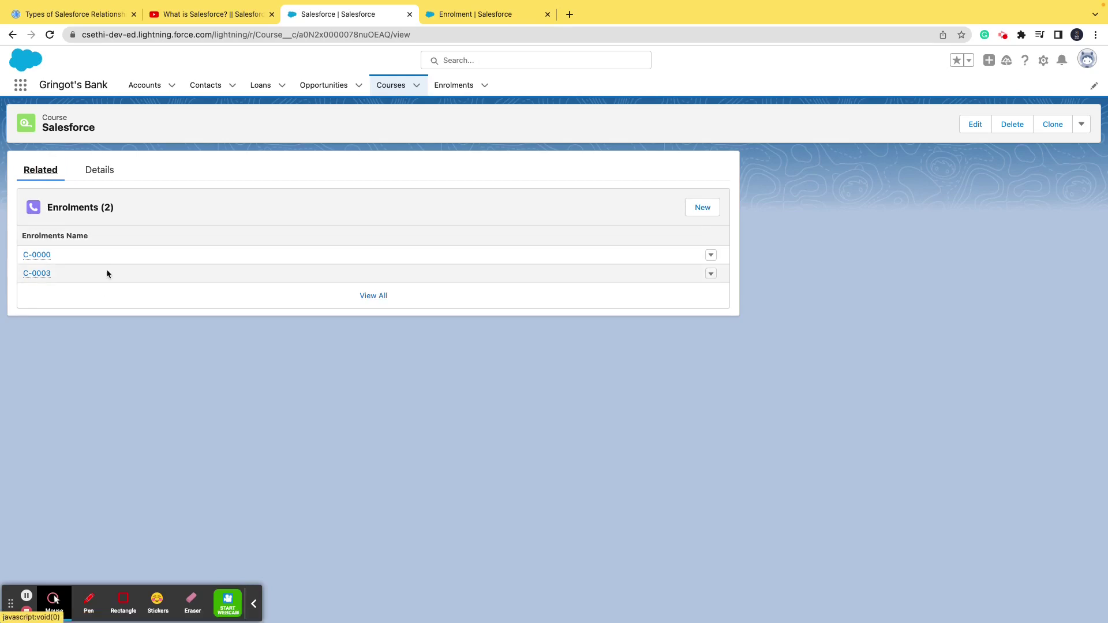
pyautogui.moveTo(41, 255)
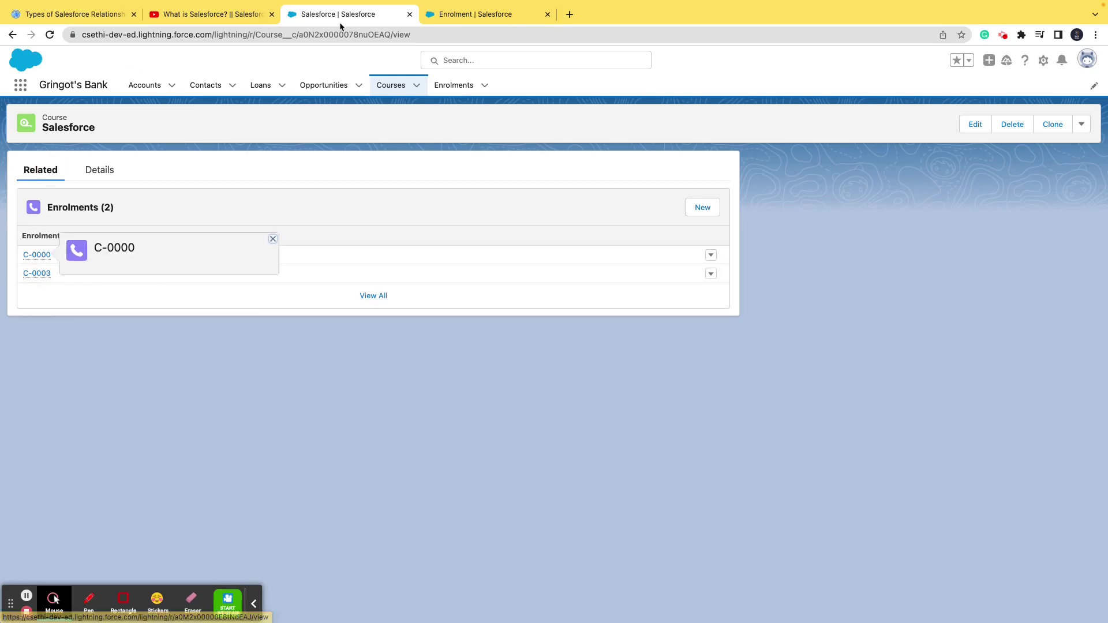
# Duplicate the Salesforce course tab, keeping the course in the copy, and open enrolment C-0000 in the original tab.
pyautogui.rightClick(341, 24)
pyautogui.click(414, 92)
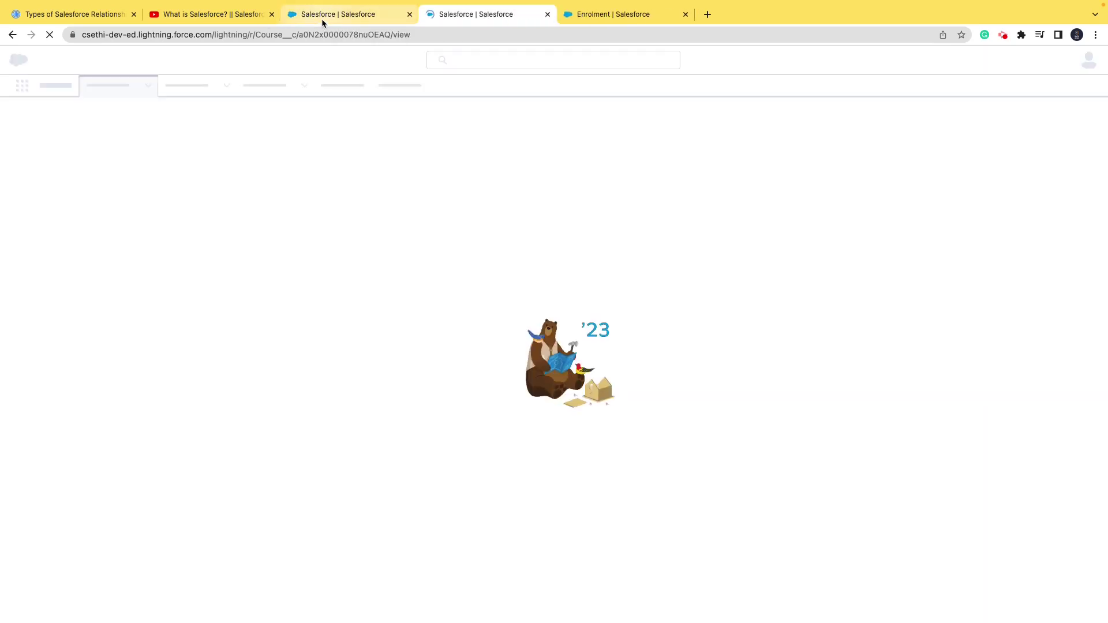
pyautogui.click(320, 18)
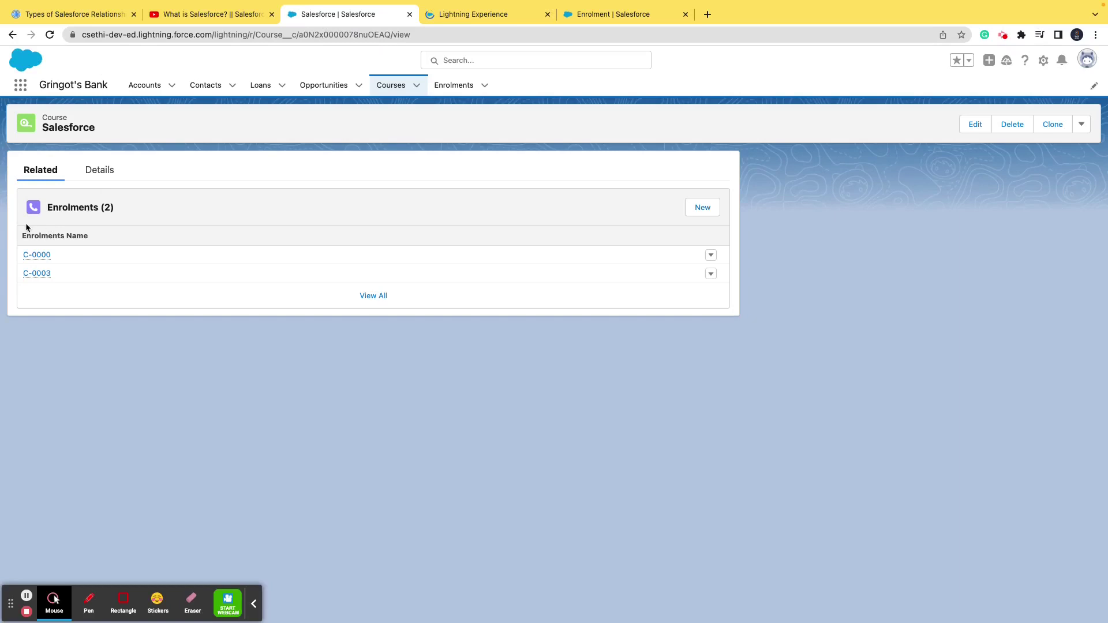
pyautogui.click(44, 256)
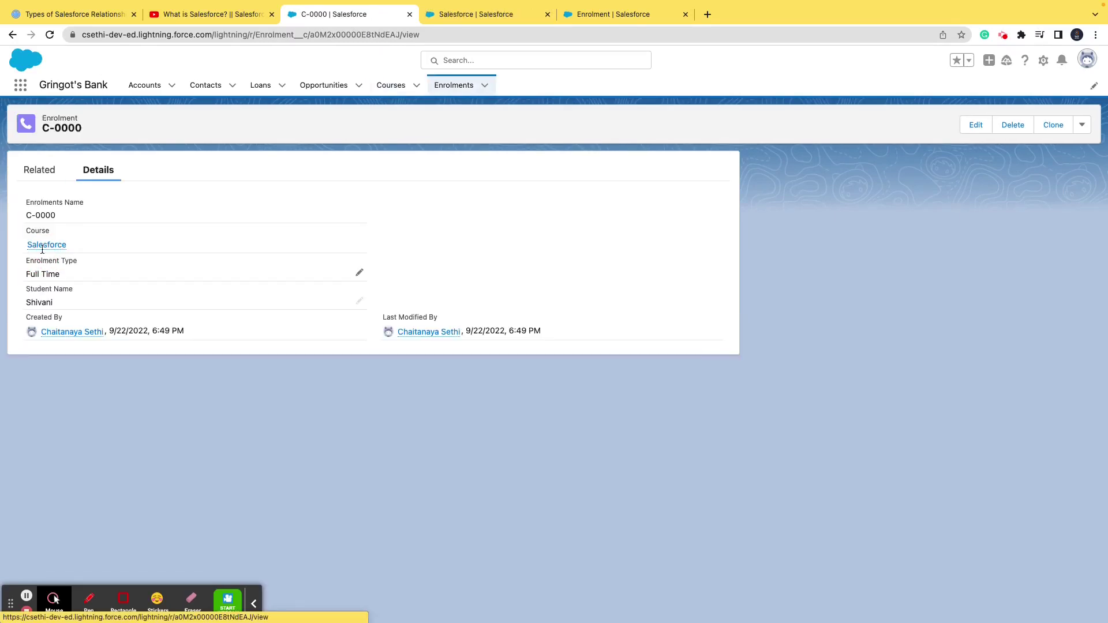
pyautogui.click(458, 19)
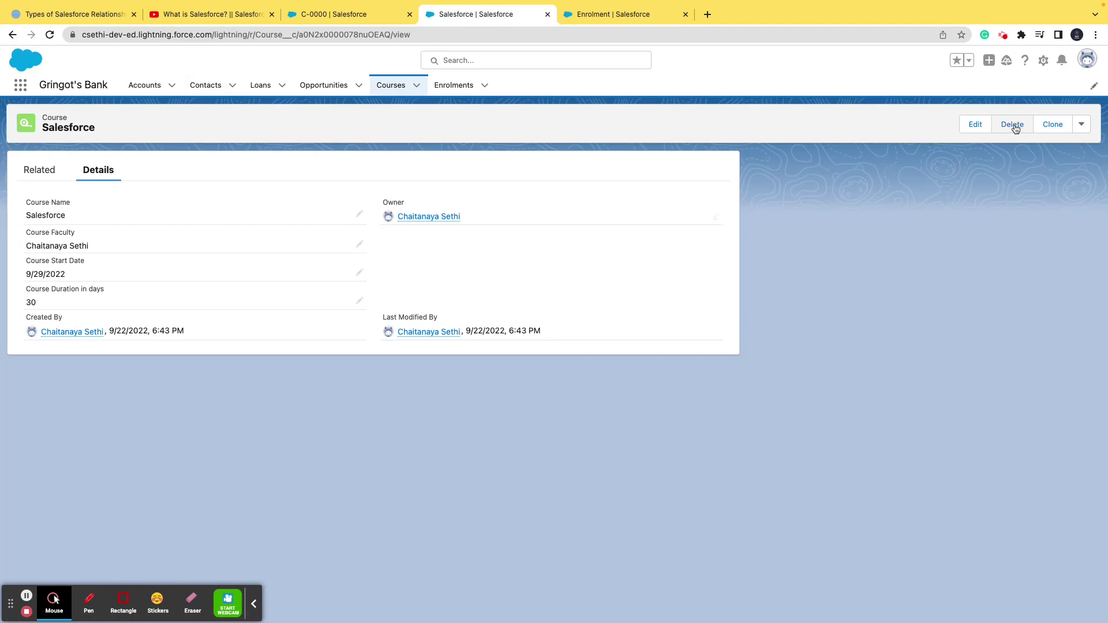
# Delete the Salesforce course record and confirm the deletion.
pyautogui.click(1013, 125)
pyautogui.click(719, 355)
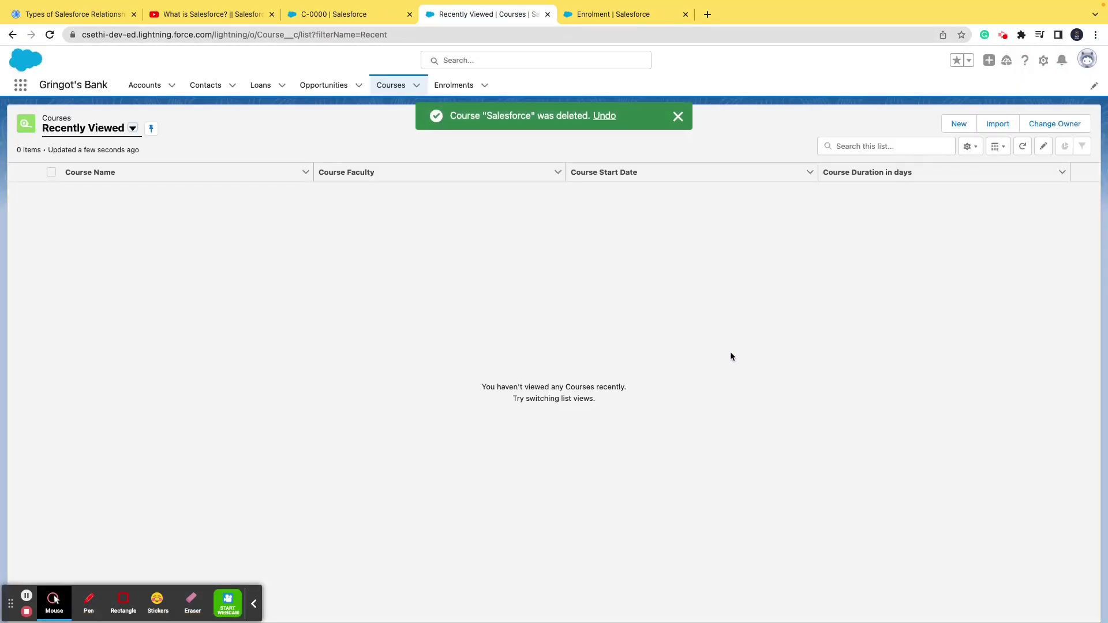
# Reload the page of enrolment C-0000 to check it without its parent course, and highlight the page's text while comparing with the Courses list.
pyautogui.click(363, 19)
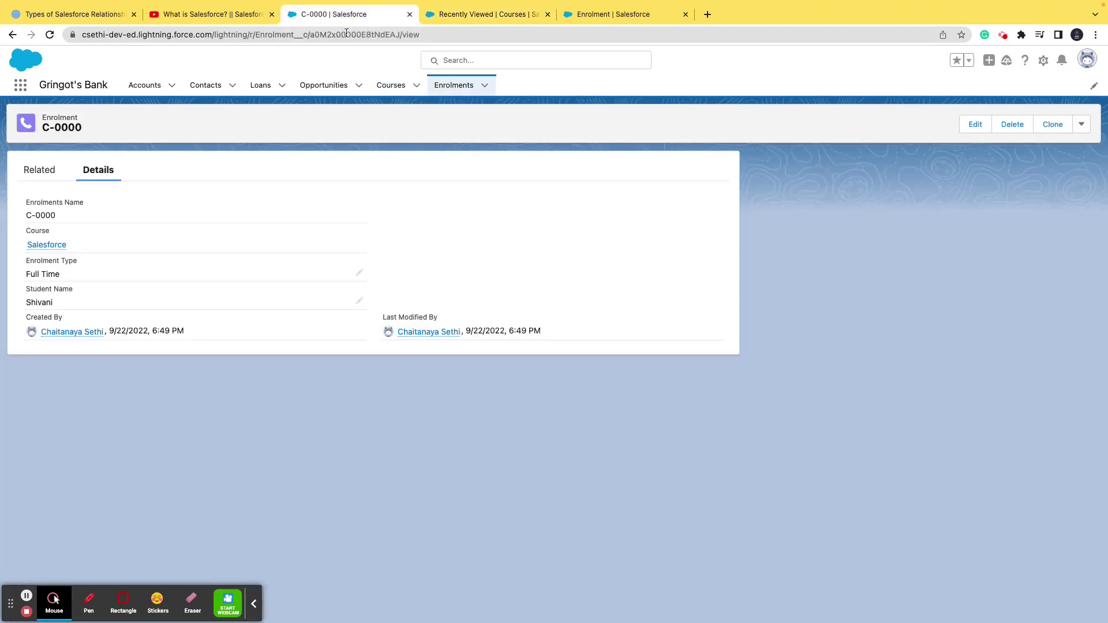
pyautogui.doubleClick(51, 119)
pyautogui.click(51, 36)
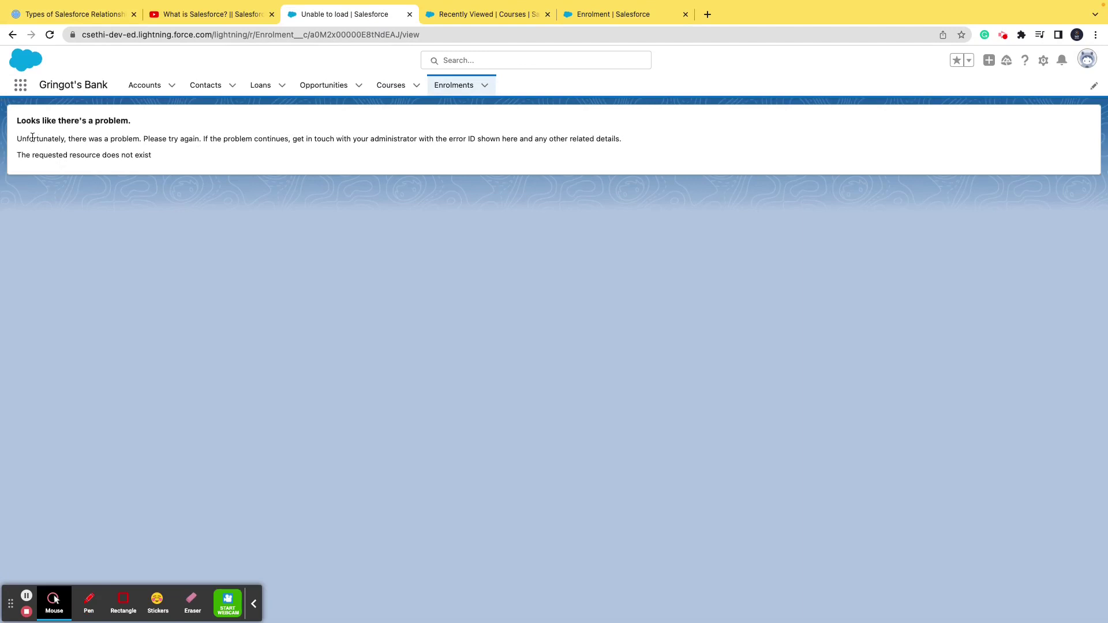
pyautogui.moveTo(14, 123); pyautogui.dragTo(151, 122)
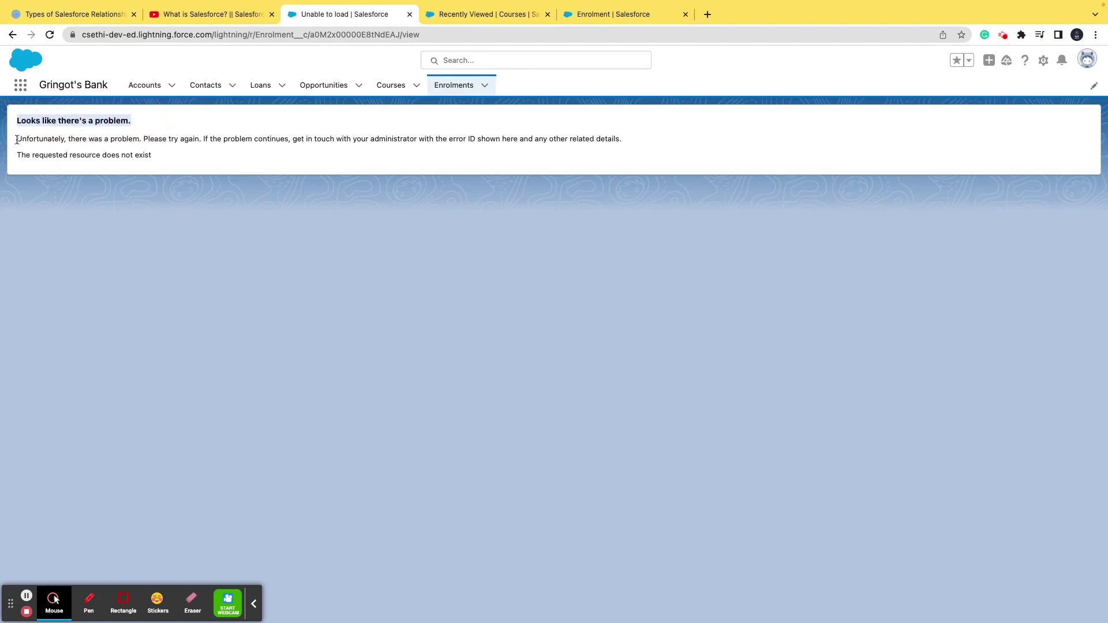
pyautogui.moveTo(17, 138); pyautogui.dragTo(631, 144)
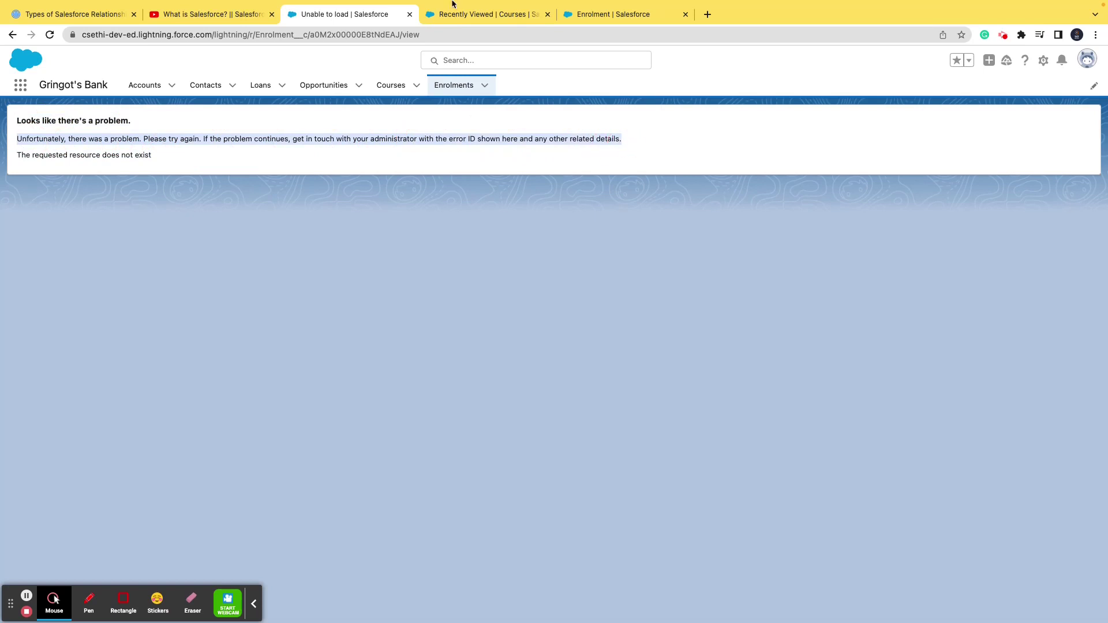
pyautogui.click(502, 15)
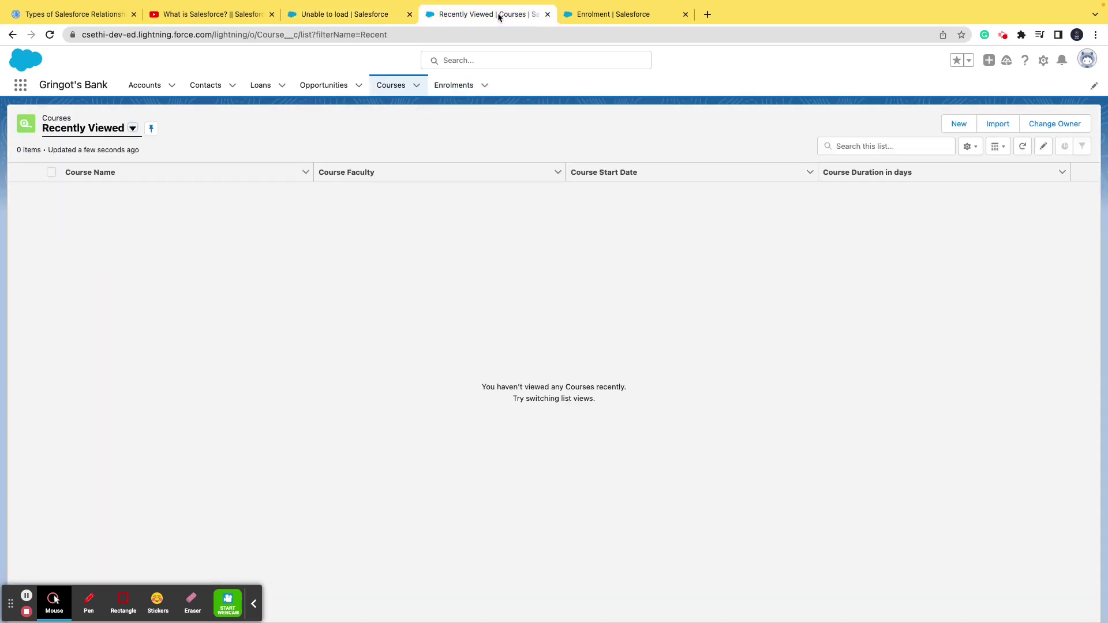
pyautogui.click(295, 17)
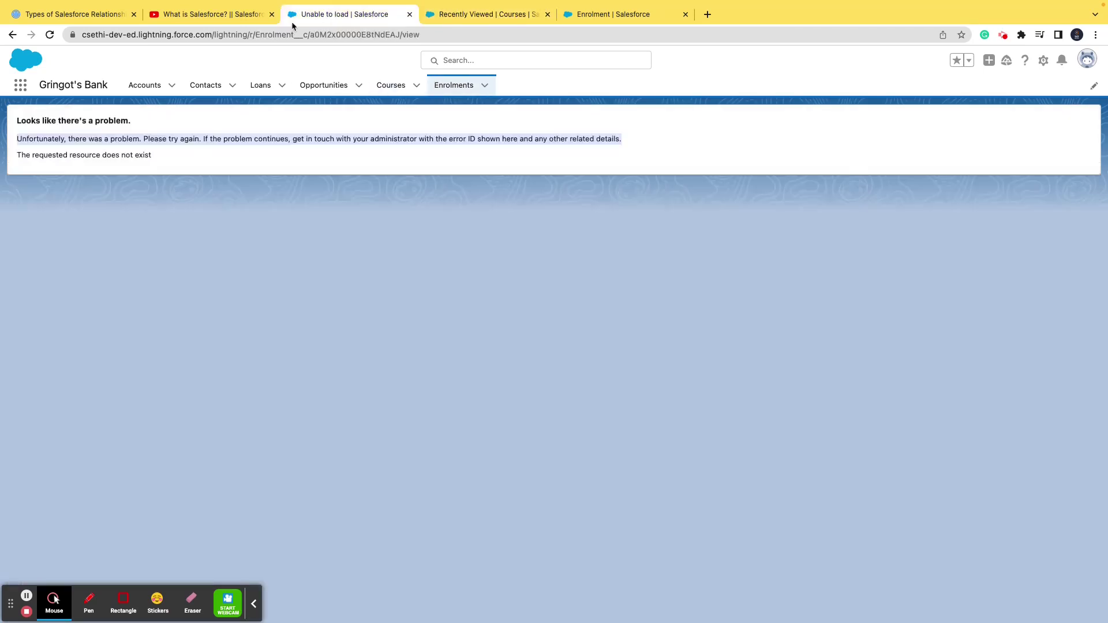
pyautogui.click(183, 126)
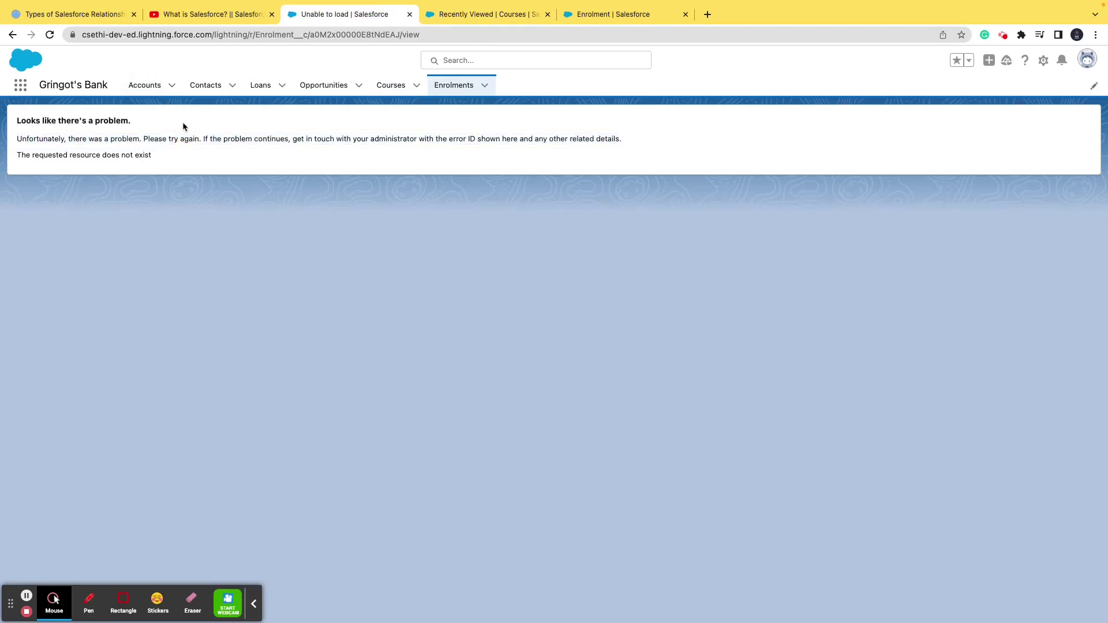
# Switch to the Prezi presentation, review the Master Detail slide and advance to the Lookup slide.
pyautogui.click(94, 21)
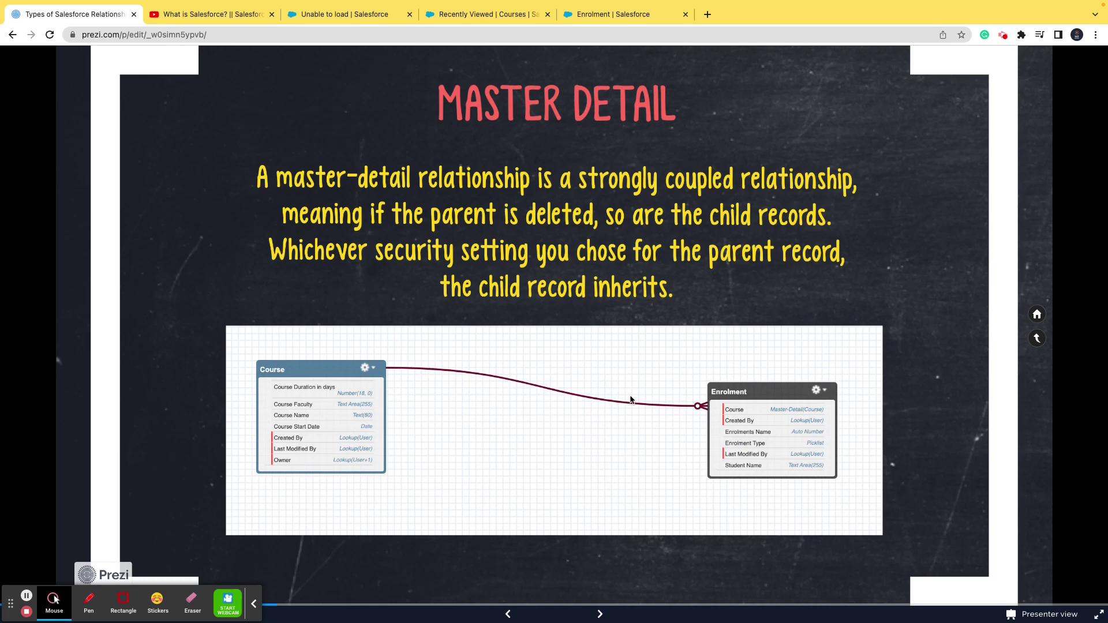
pyautogui.press('Right')
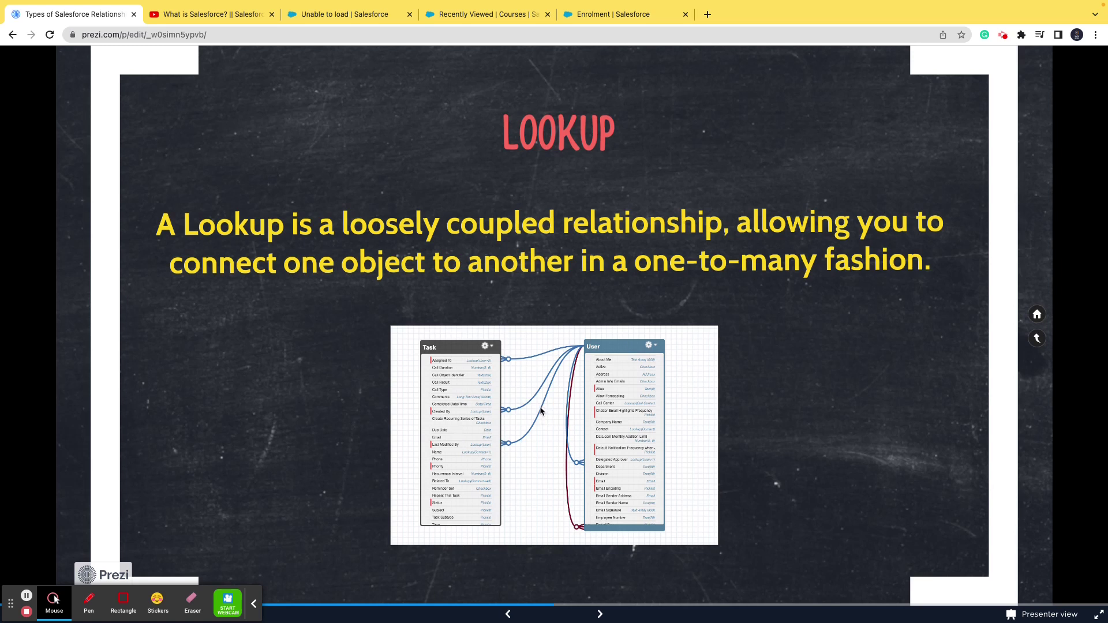
# Return to Salesforce Setup, find Schema Builder with "schema", open it and browse its list of objects.
pyautogui.click(615, 13)
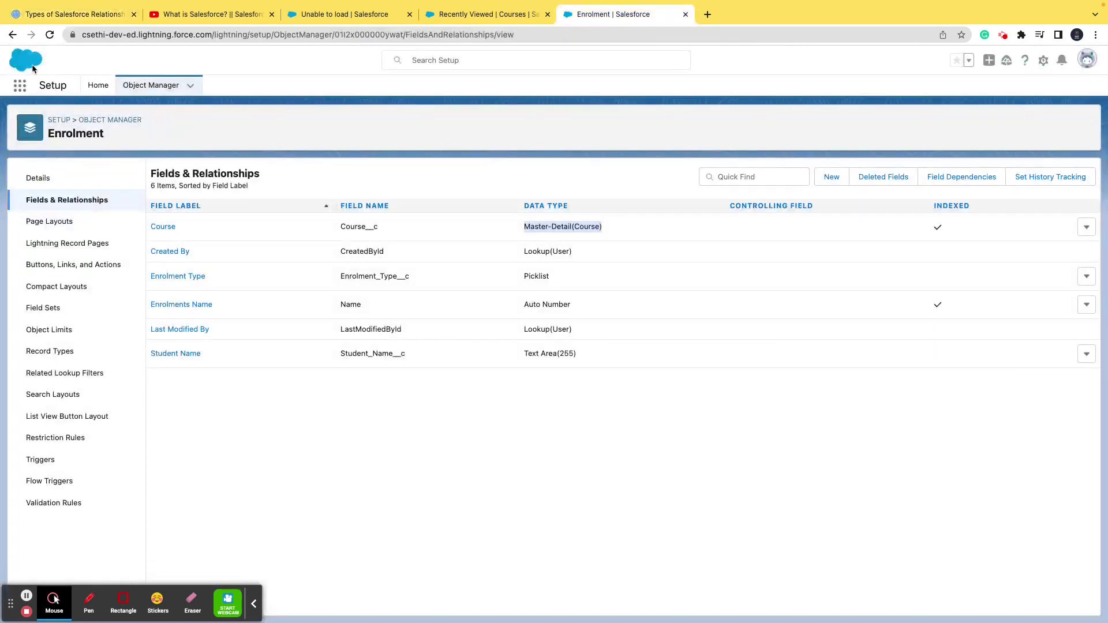
pyautogui.click(97, 85)
pyautogui.click(88, 117)
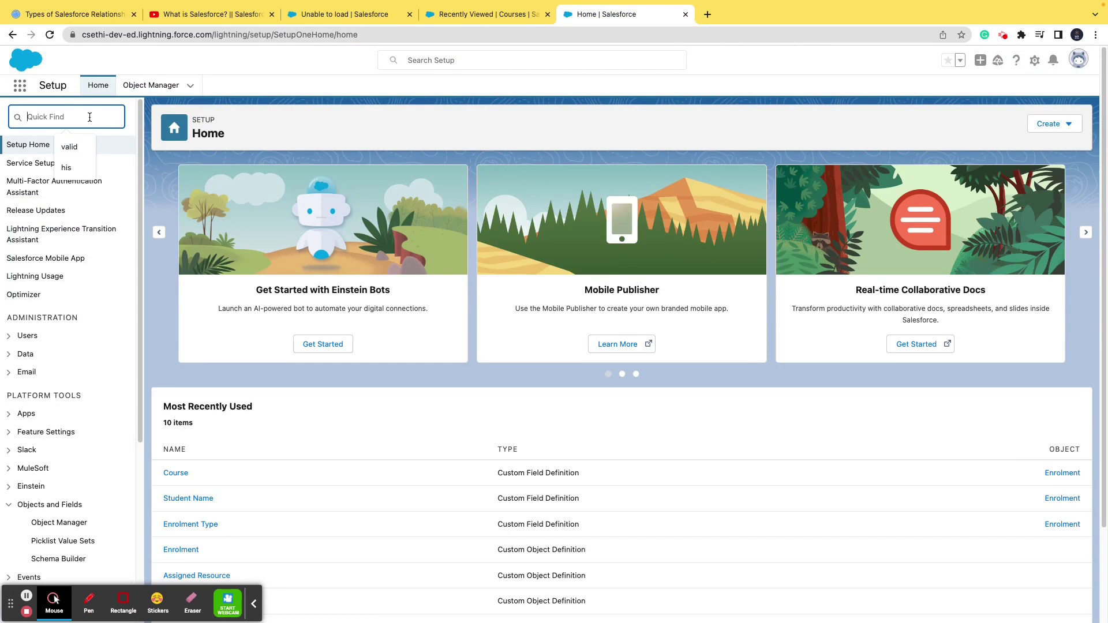
pyautogui.write('schema')
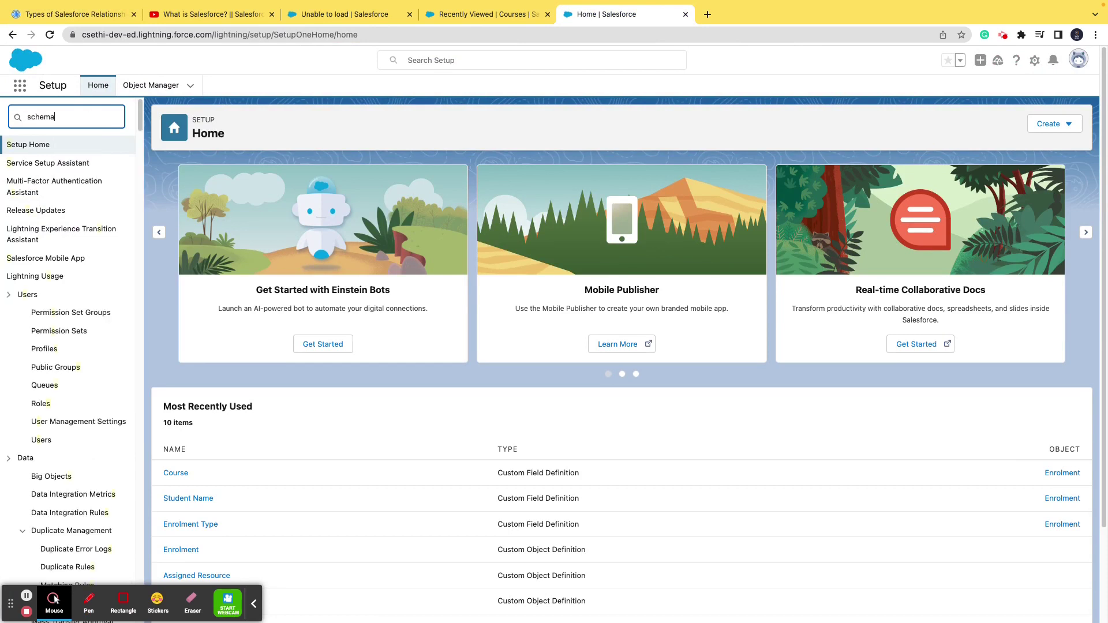
pyautogui.click(65, 201)
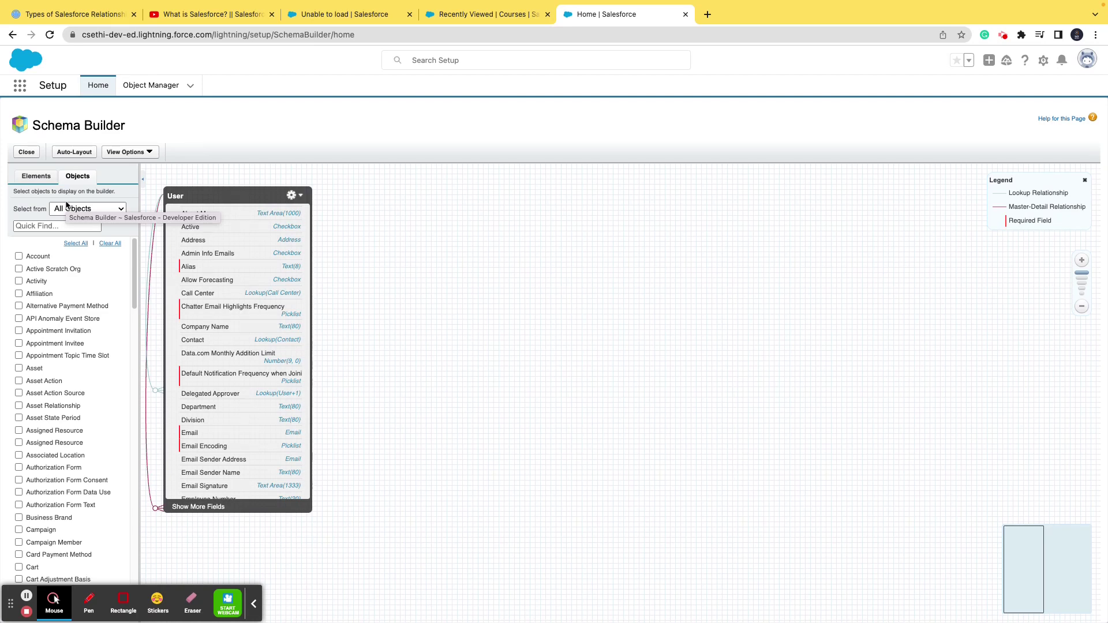
pyautogui.scroll(-20, 109, 444)
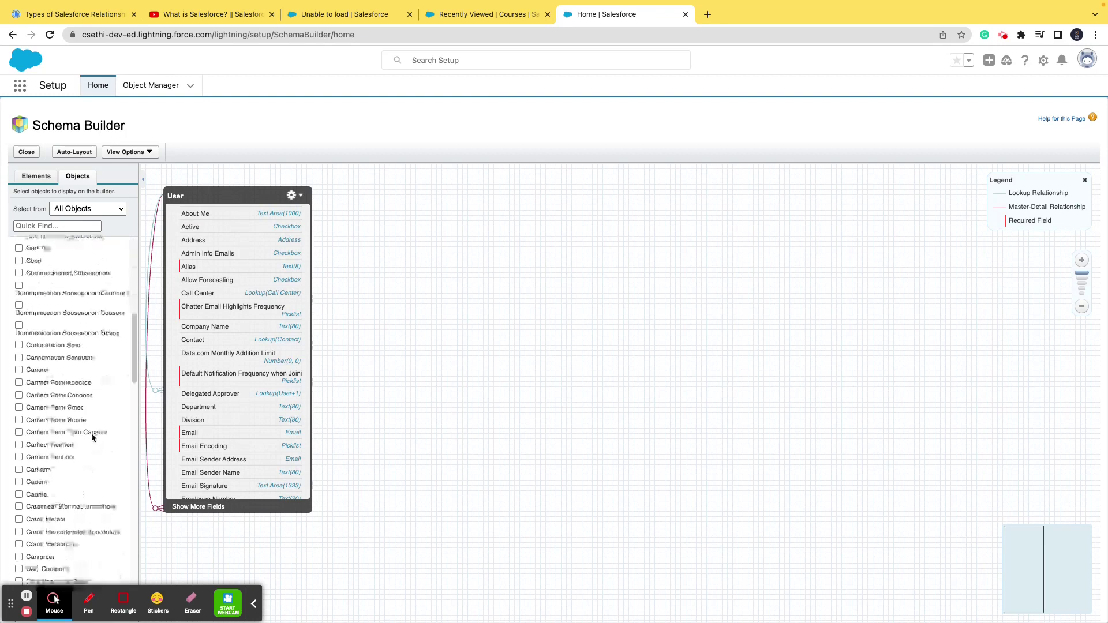
pyautogui.scroll(20, 87, 431)
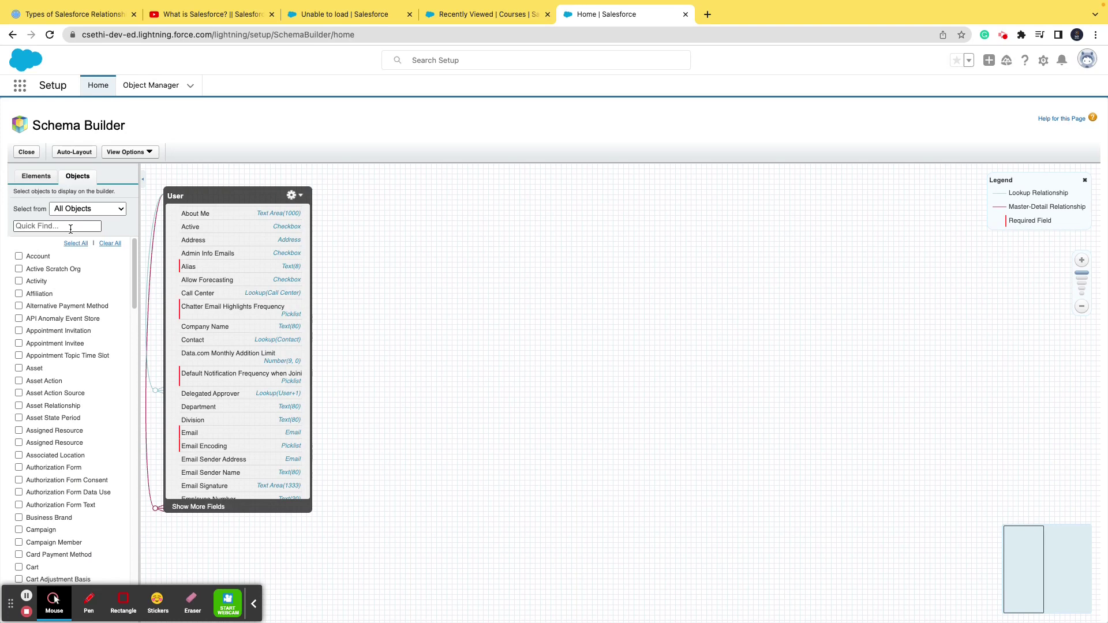
# Compare the Task and User diagram on the Prezi Lookup slide with the objects in Schema Builder.
pyautogui.click(68, 14)
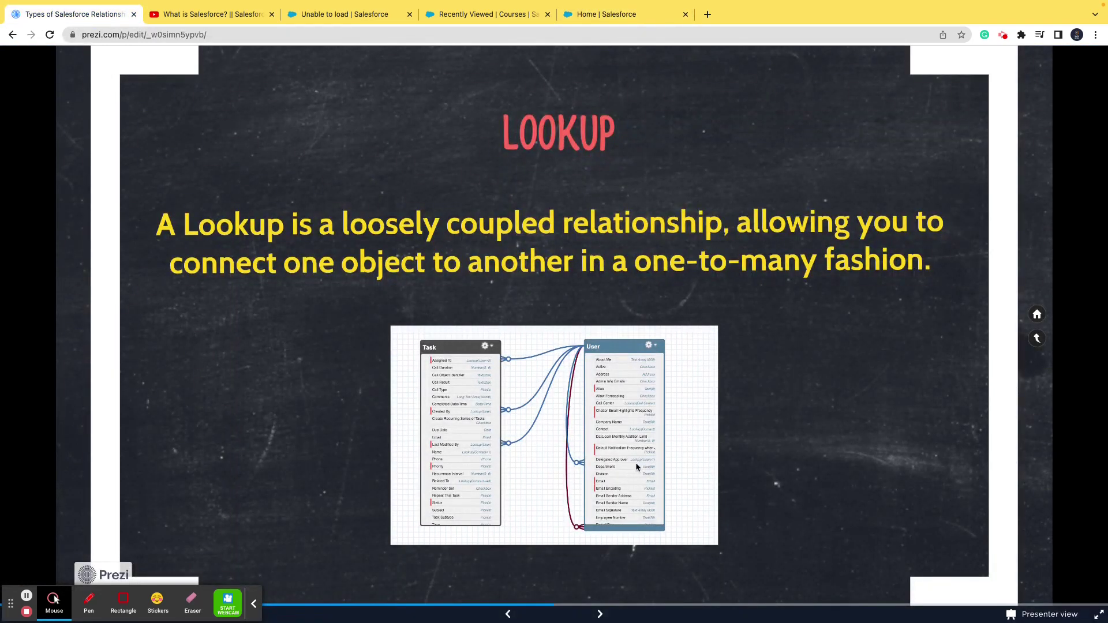
pyautogui.click(632, 19)
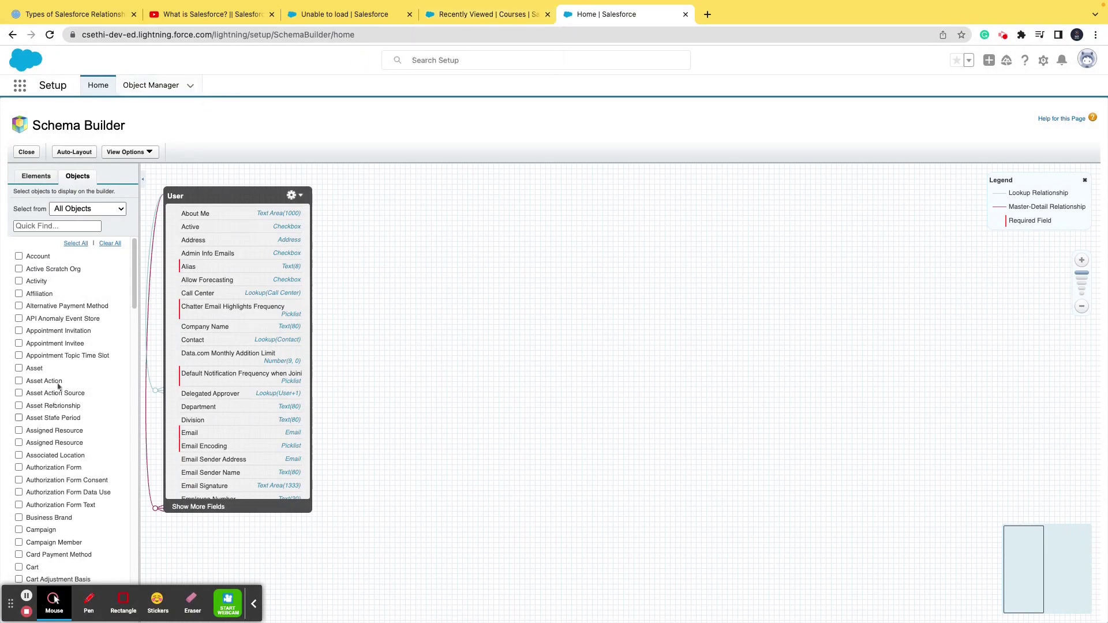
pyautogui.click(85, 227)
pyautogui.click(71, 8)
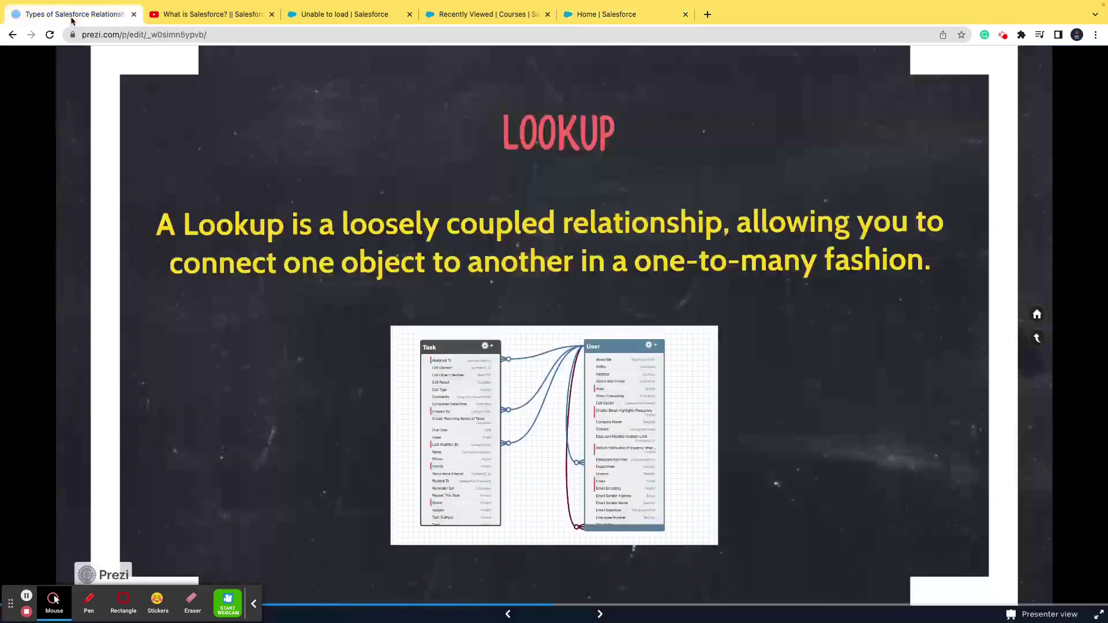
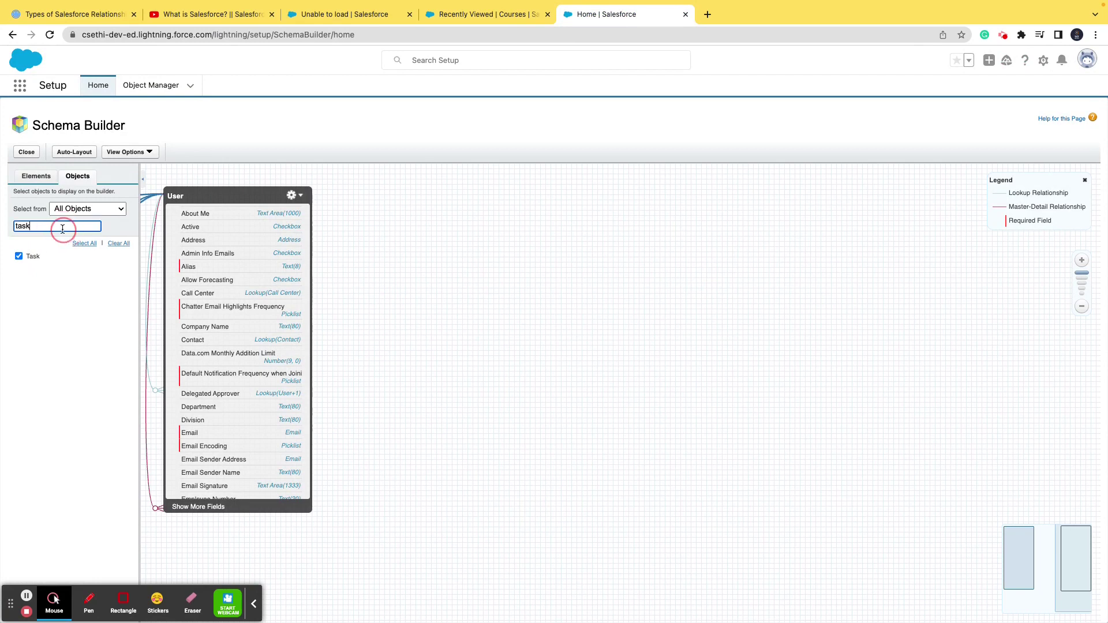
# Filter the Schema Builder objects by "user" and examine the lookup connections between Task and User on the canvas.
pyautogui.write('user')
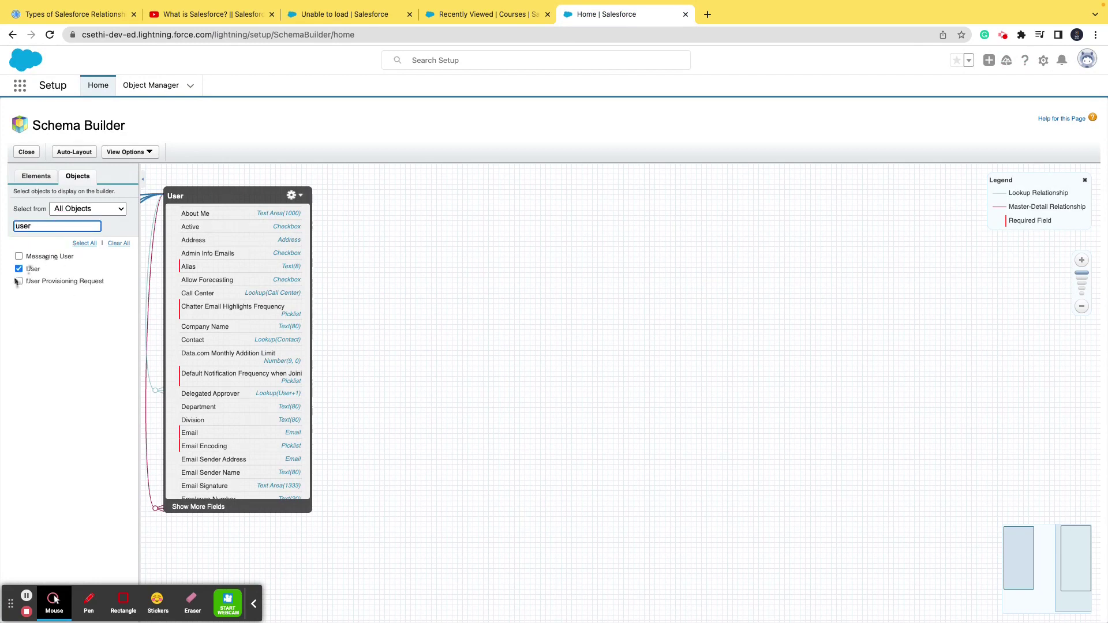
pyautogui.moveTo(442, 310); pyautogui.dragTo(936, 328)
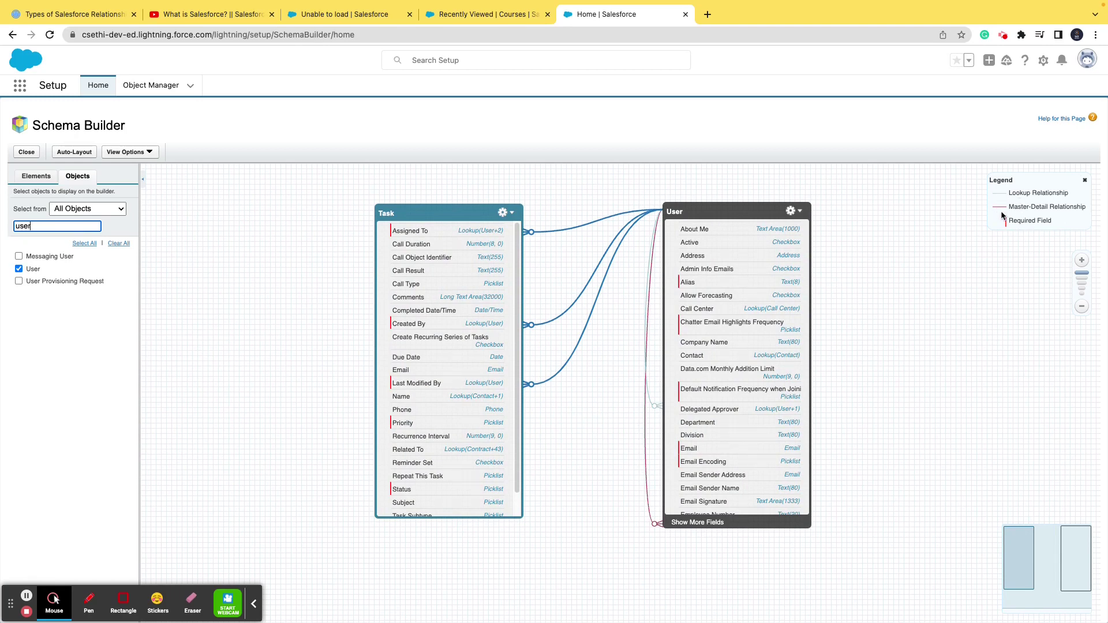
pyautogui.moveTo(531, 235)
# Return to the Gringot's Bank app, search its items for "tas" and open Tasks.
pyautogui.click(369, 14)
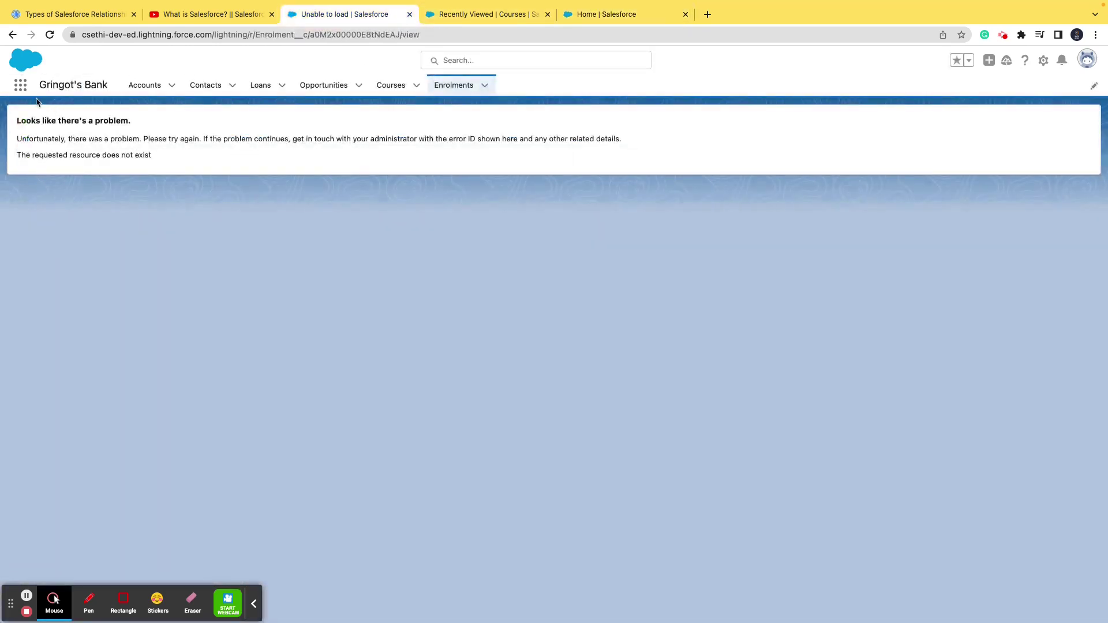
pyautogui.click(20, 85)
pyautogui.write('tas')
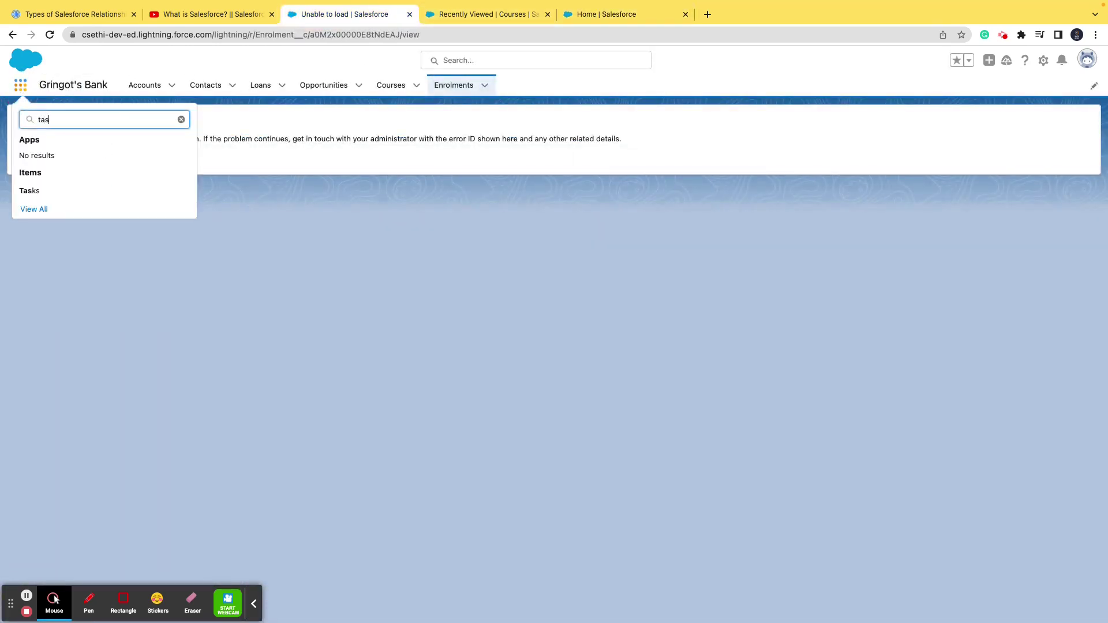
pyautogui.click(73, 186)
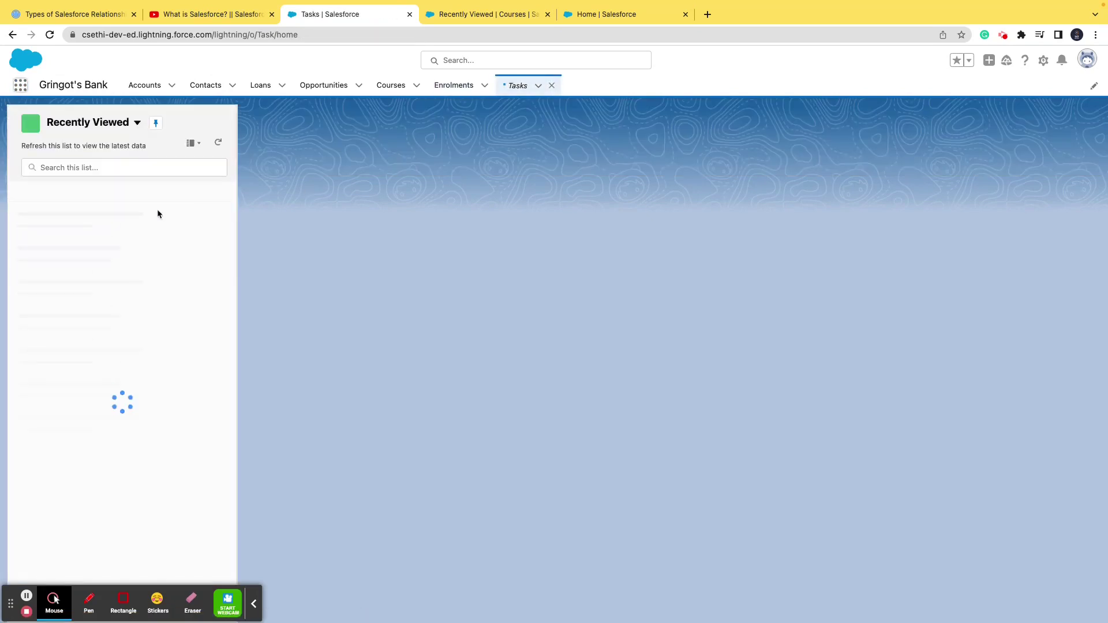
# Show the Open Tasks list view, and change the view to Today's Tasks.
pyautogui.click(98, 124)
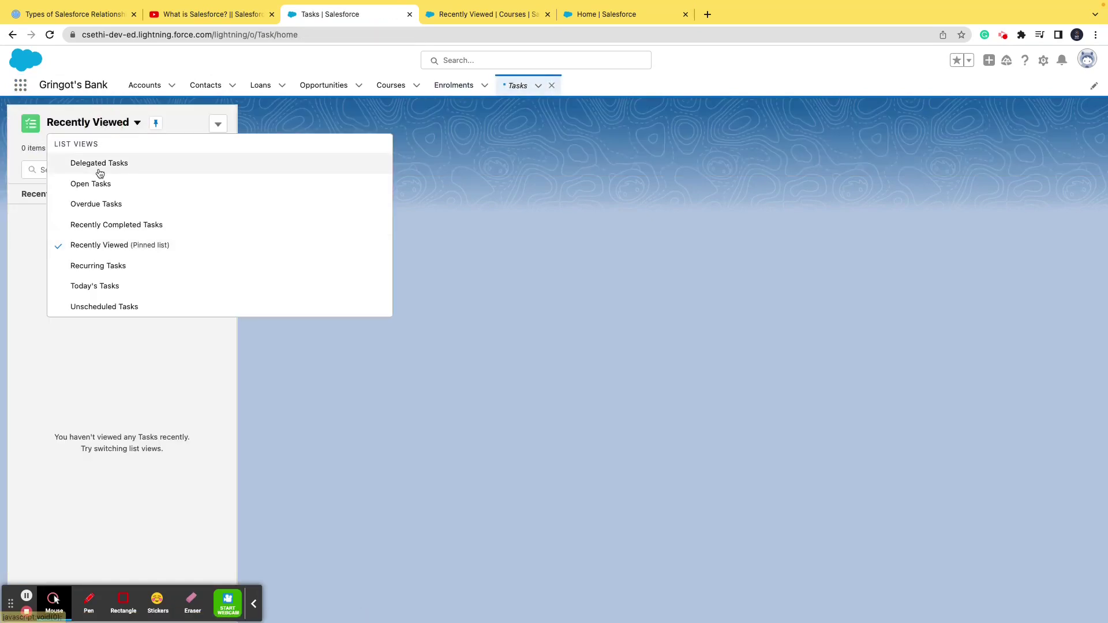
pyautogui.click(98, 183)
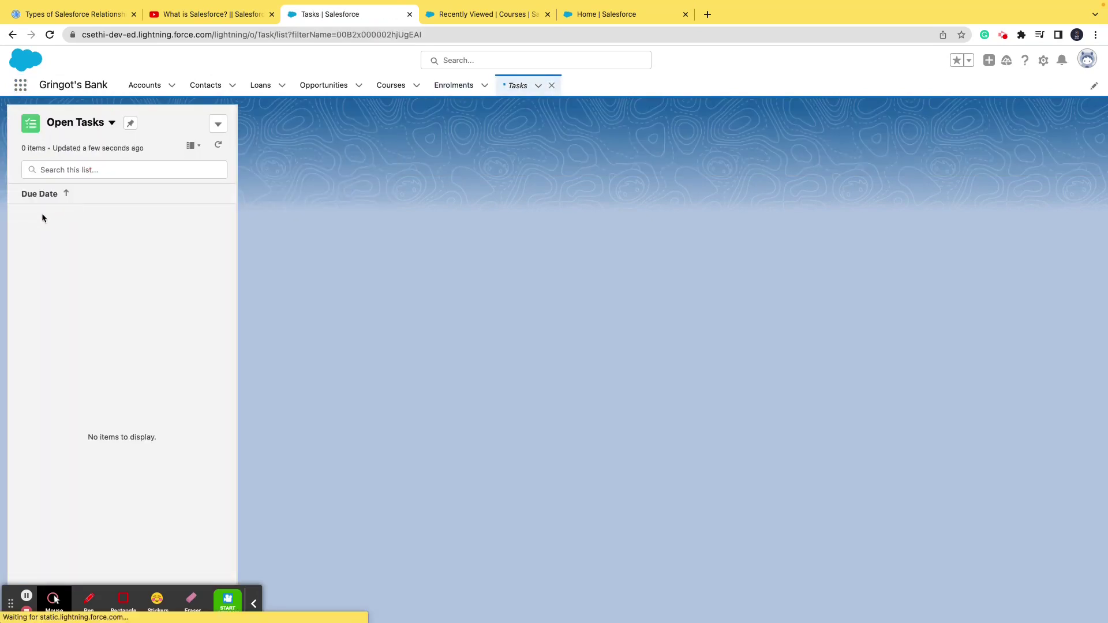
pyautogui.click(107, 122)
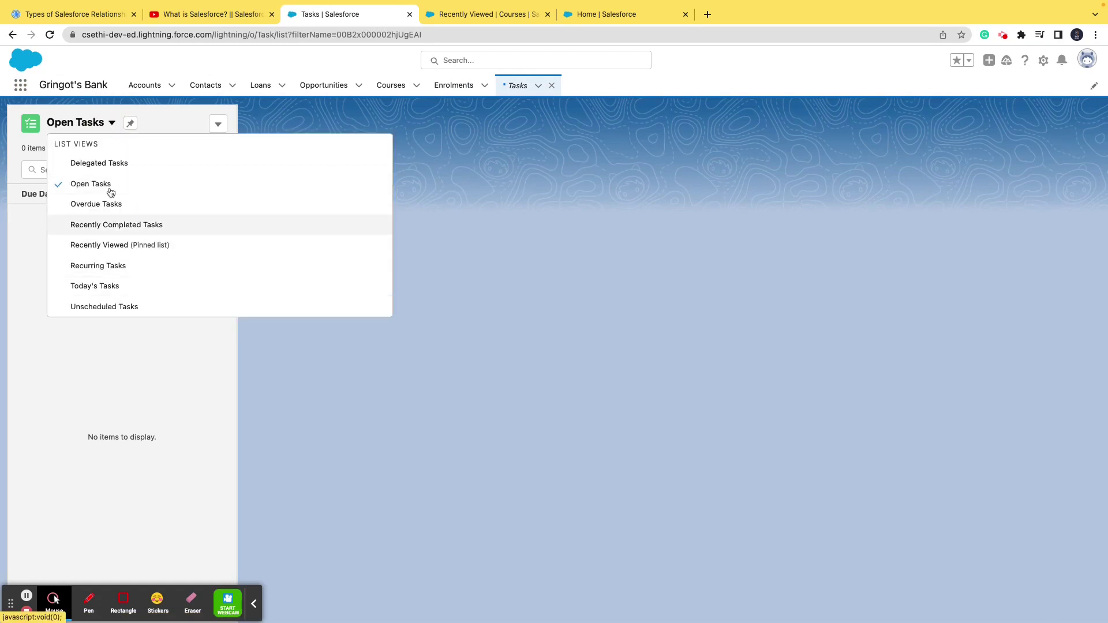
pyautogui.click(98, 285)
# Create and save a new task with the subject Call and the status In Progress, keeping the default assignee.
pyautogui.click(218, 124)
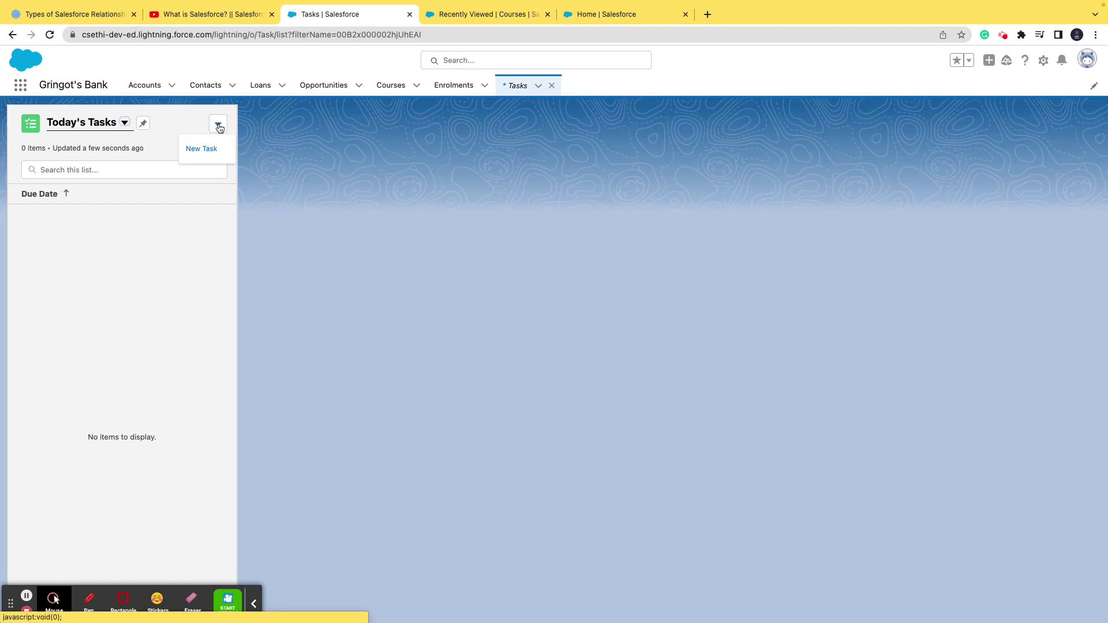
pyautogui.click(186, 155)
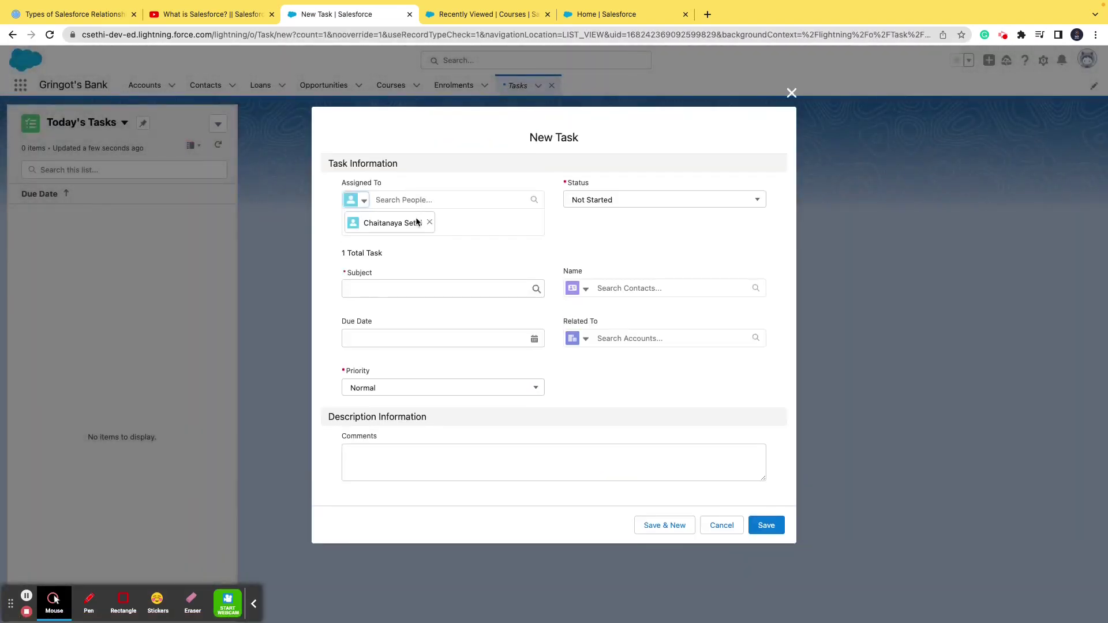
pyautogui.click(384, 289)
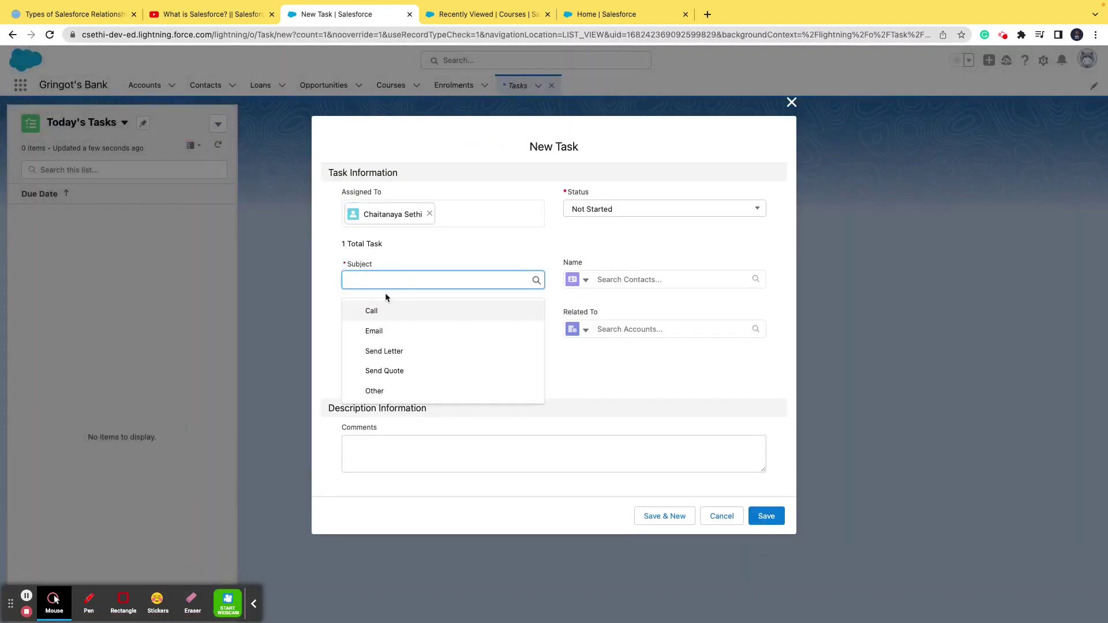
pyautogui.click(464, 312)
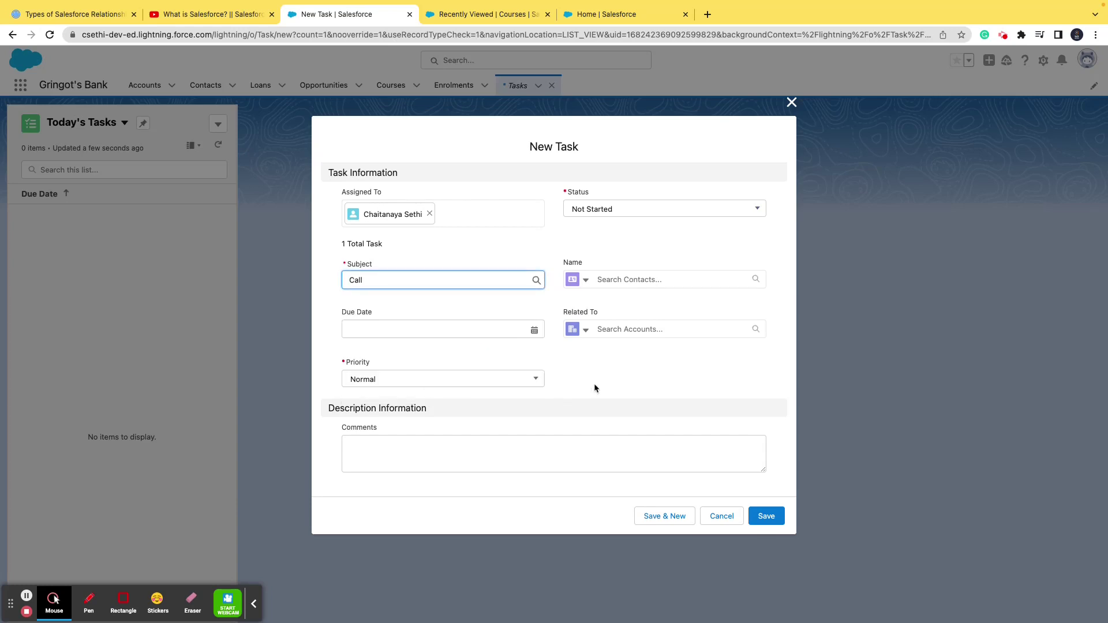
pyautogui.click(699, 212)
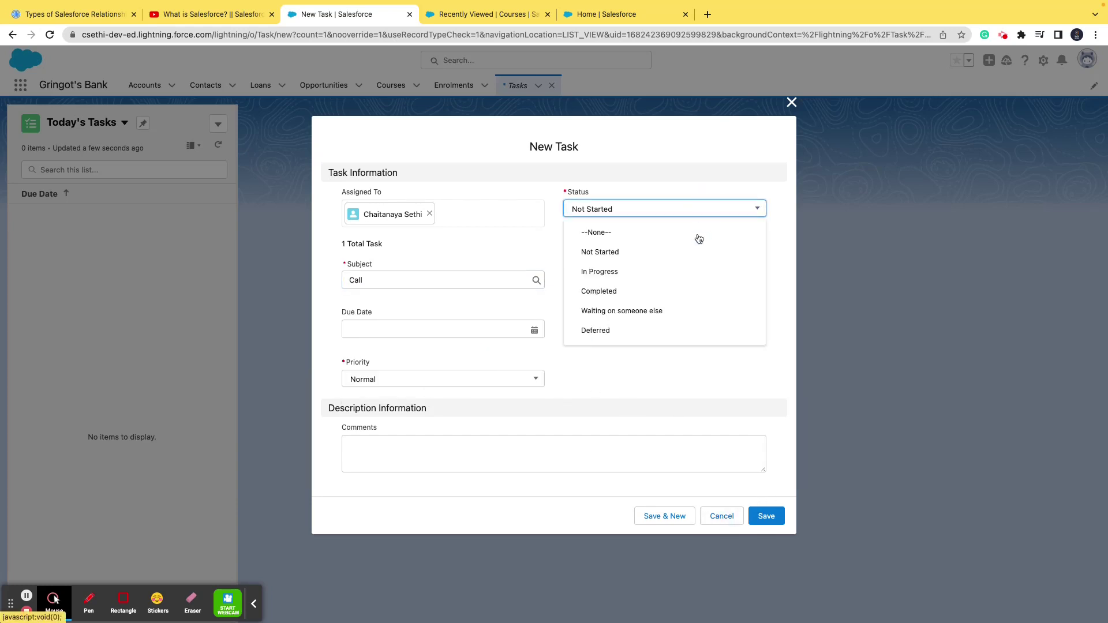
pyautogui.click(686, 270)
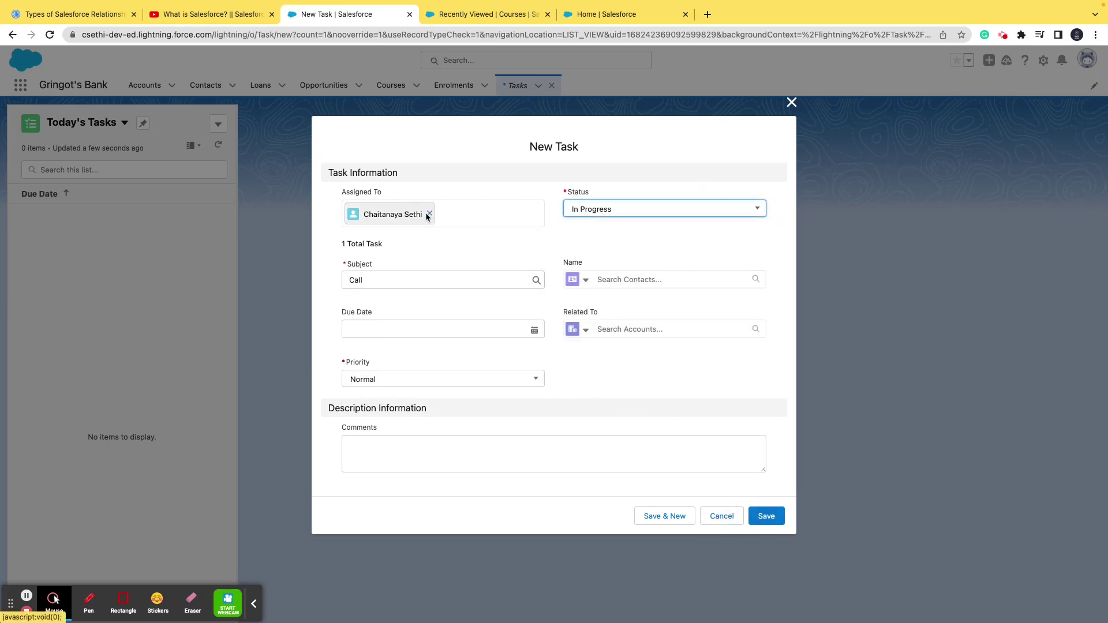
pyautogui.click(759, 515)
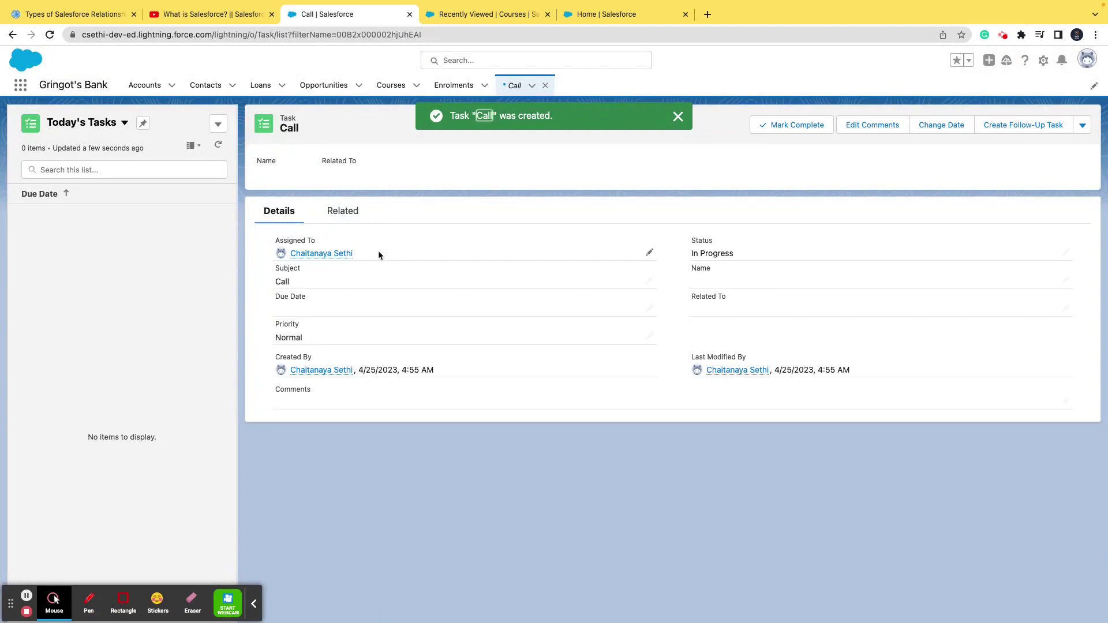
# Review the Task and User lookup connections in Schema Builder, then return to the Call task and discard its open edit.
pyautogui.doubleClick(427, 258)
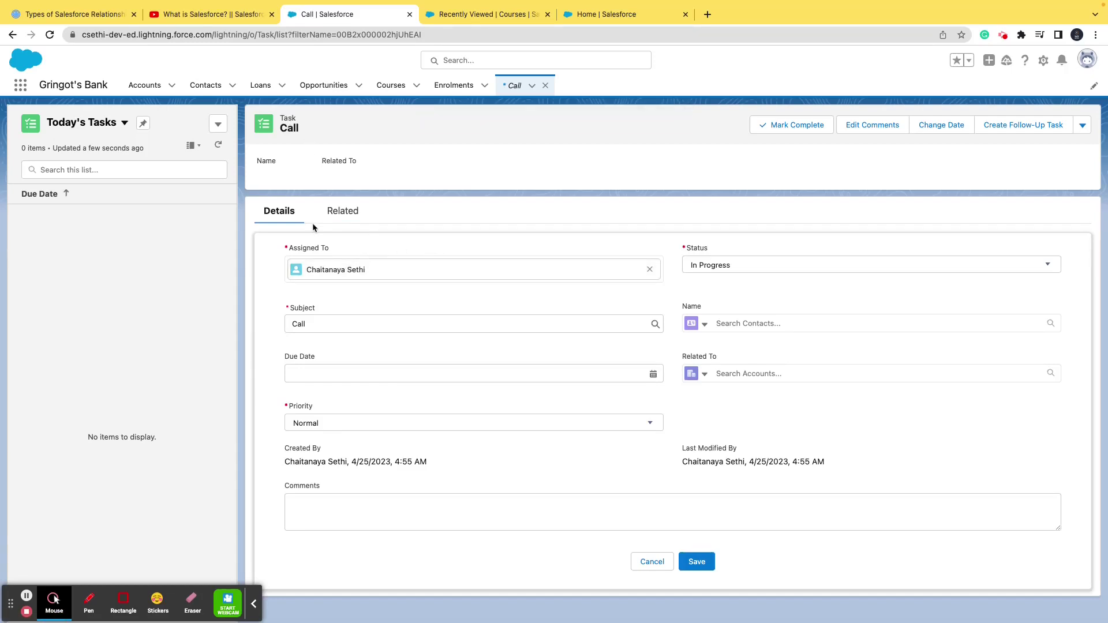
pyautogui.click(490, 13)
pyautogui.click(580, 14)
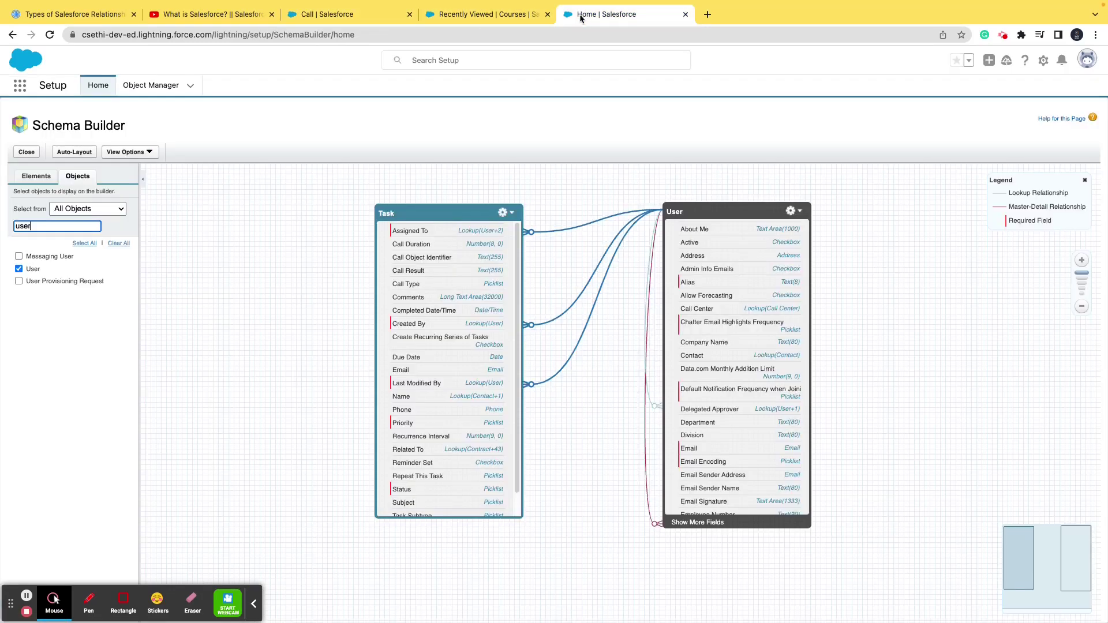
pyautogui.click(372, 19)
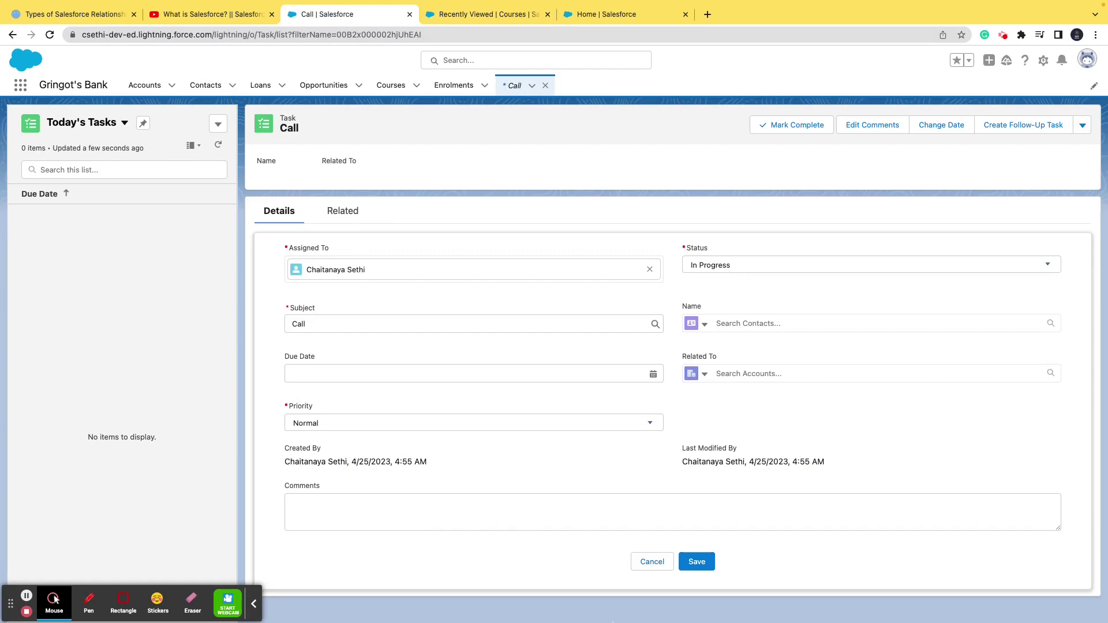
pyautogui.click(651, 562)
# Open the Call task's assigned user record in a new browser tab and view the user's details.
pyautogui.rightClick(334, 261)
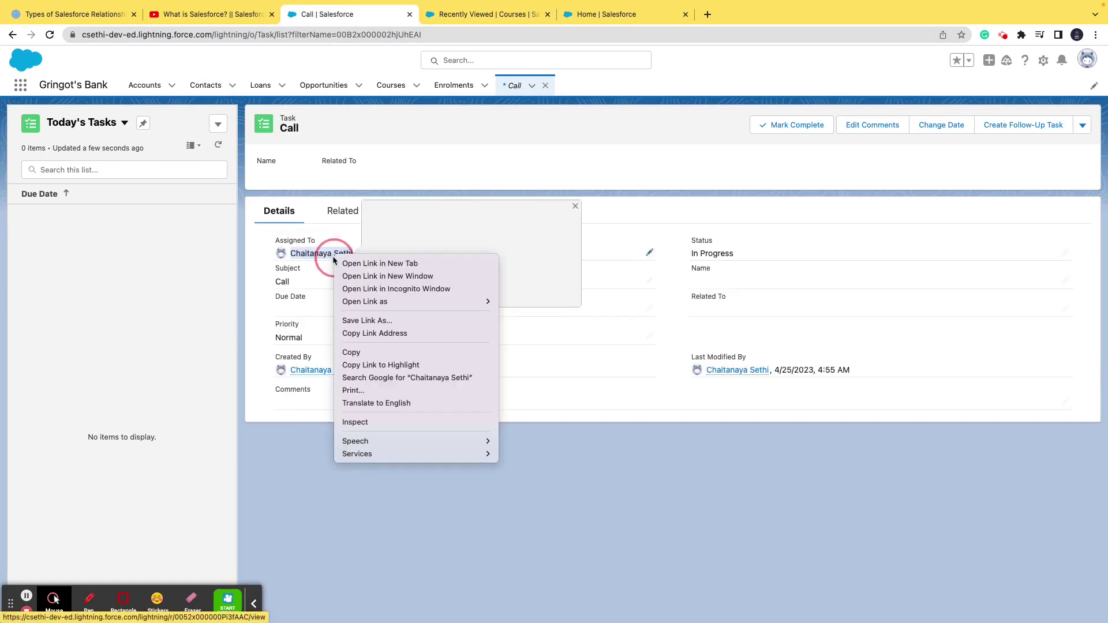
pyautogui.click(364, 262)
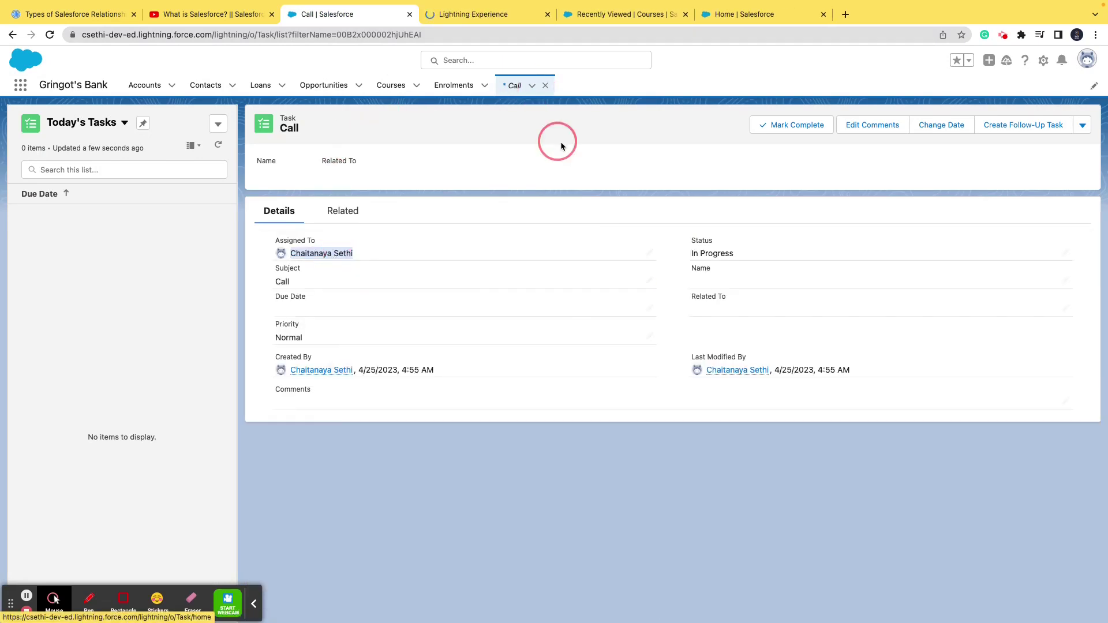
pyautogui.click(1083, 127)
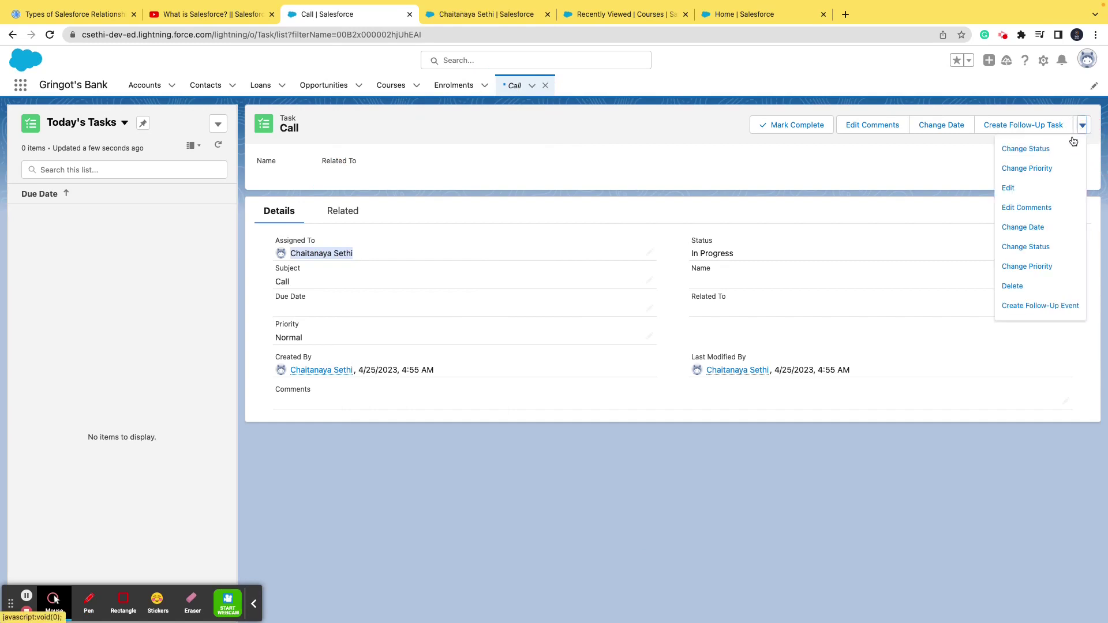
pyautogui.click(487, 15)
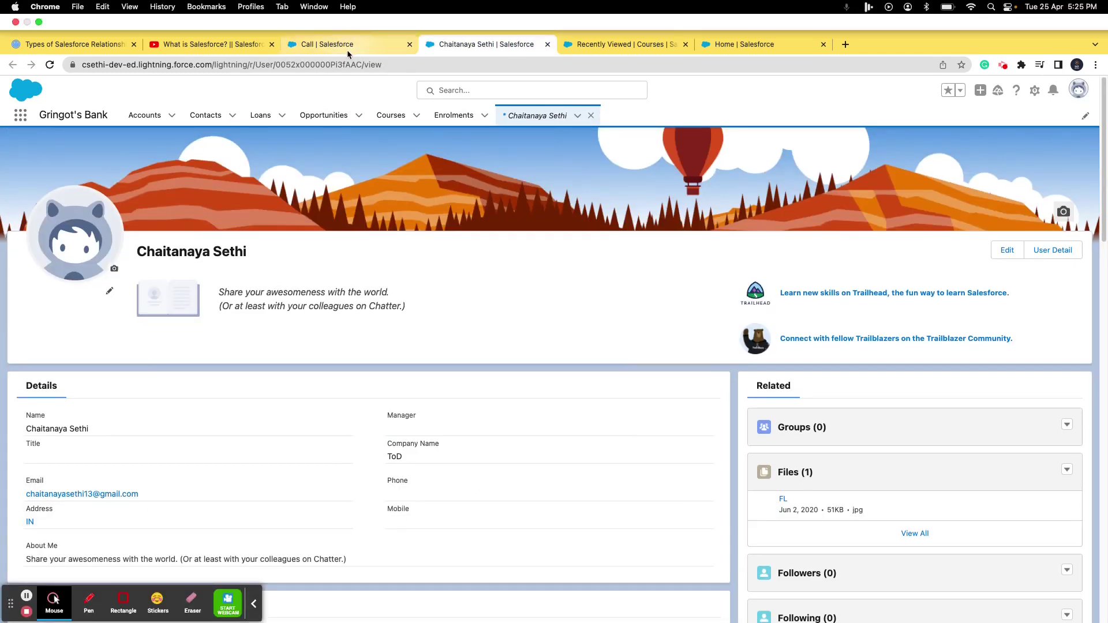
# Delete the Call task, and reload the assigned user's record to check it.
pyautogui.click(348, 47)
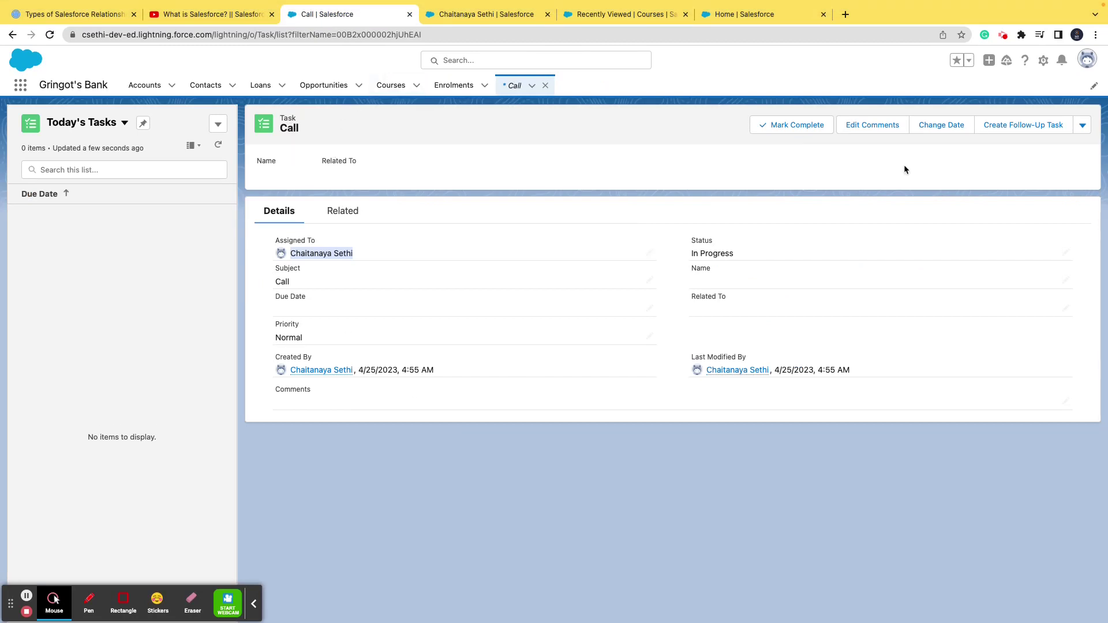
pyautogui.click(1082, 127)
pyautogui.click(1026, 285)
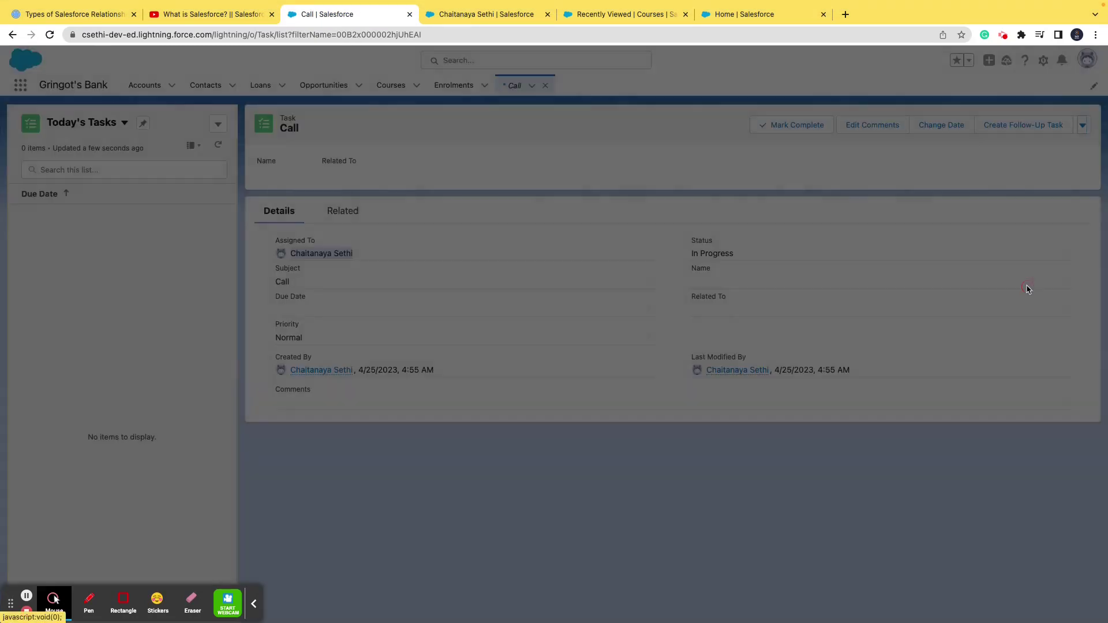
pyautogui.click(709, 357)
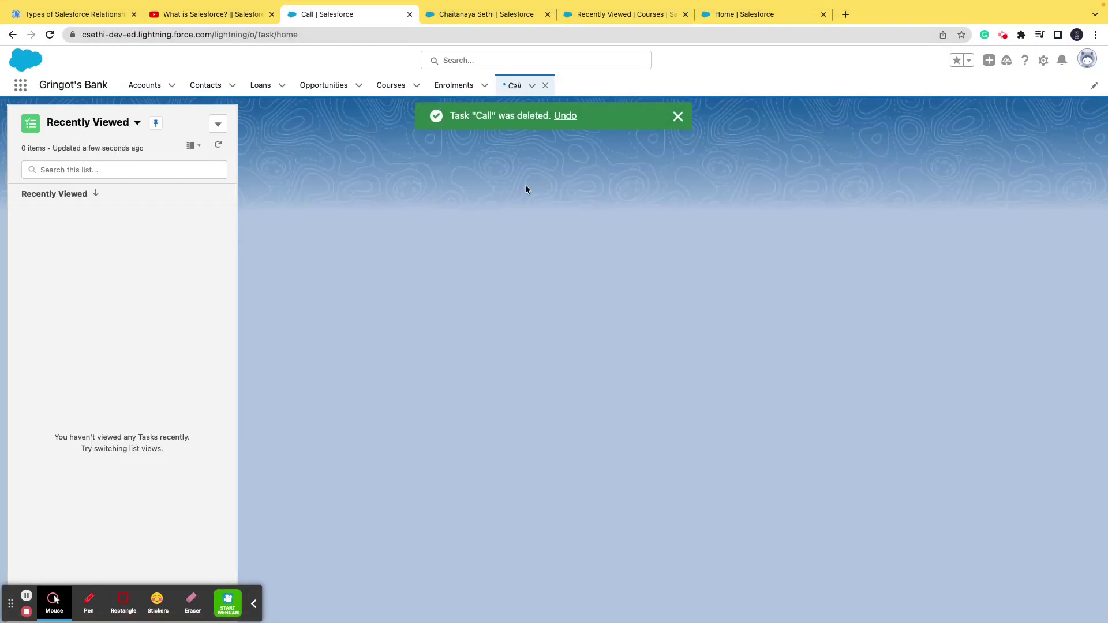
pyautogui.click(495, 20)
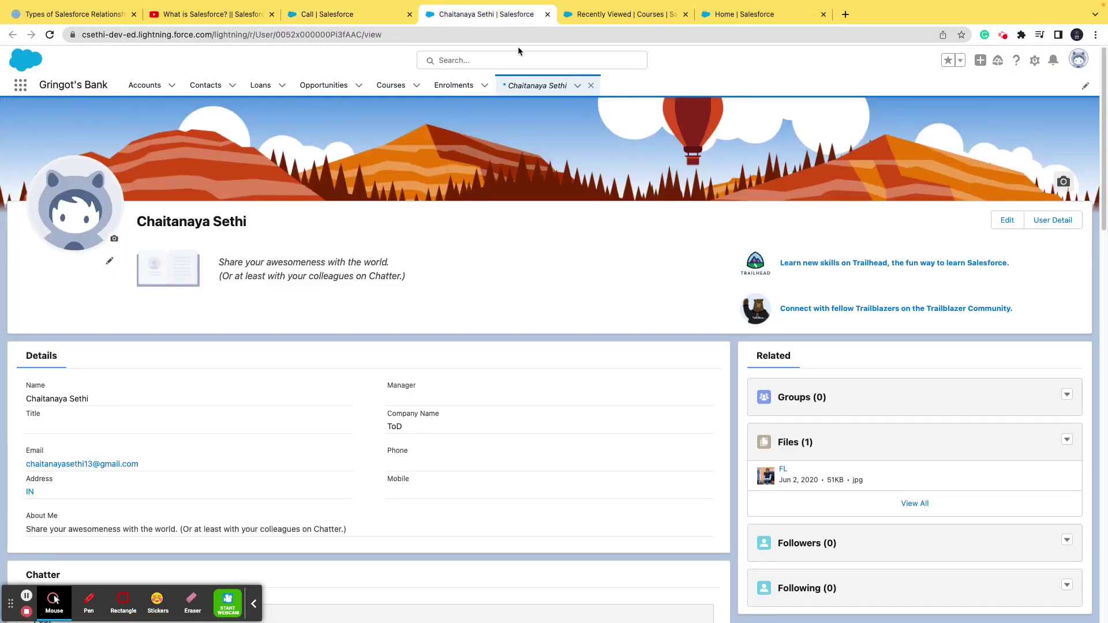
pyautogui.press('super+r')
# Switch to the Prezi presentation on Salesforce relationship types and advance from the Lookup slide to the Hierarchial Relationship slide.
pyautogui.click(98, 15)
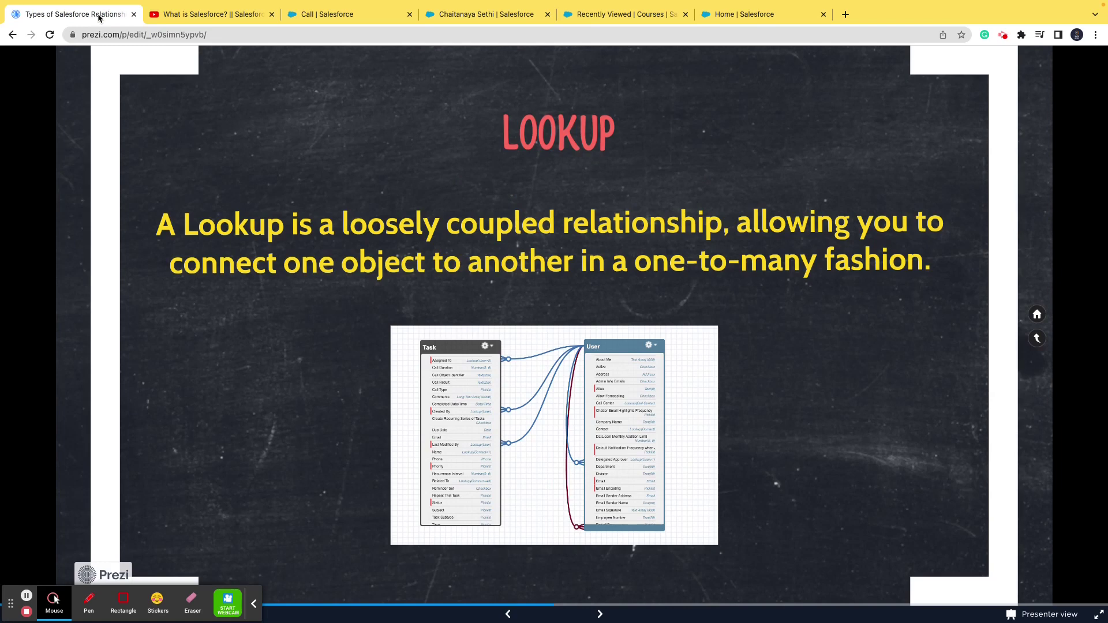
pyautogui.press('Right')
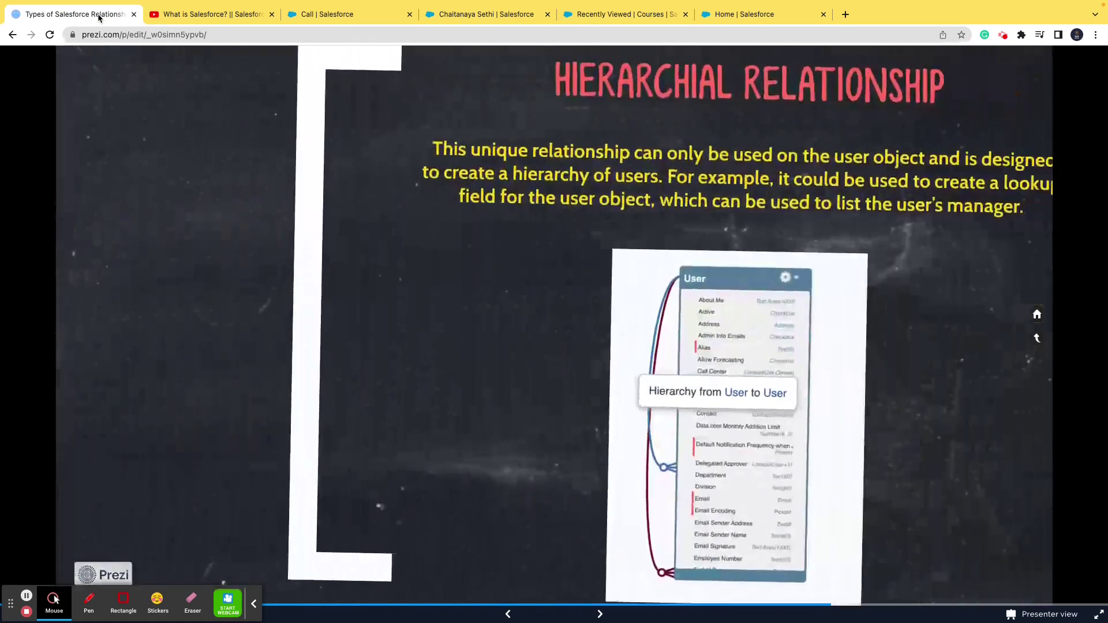